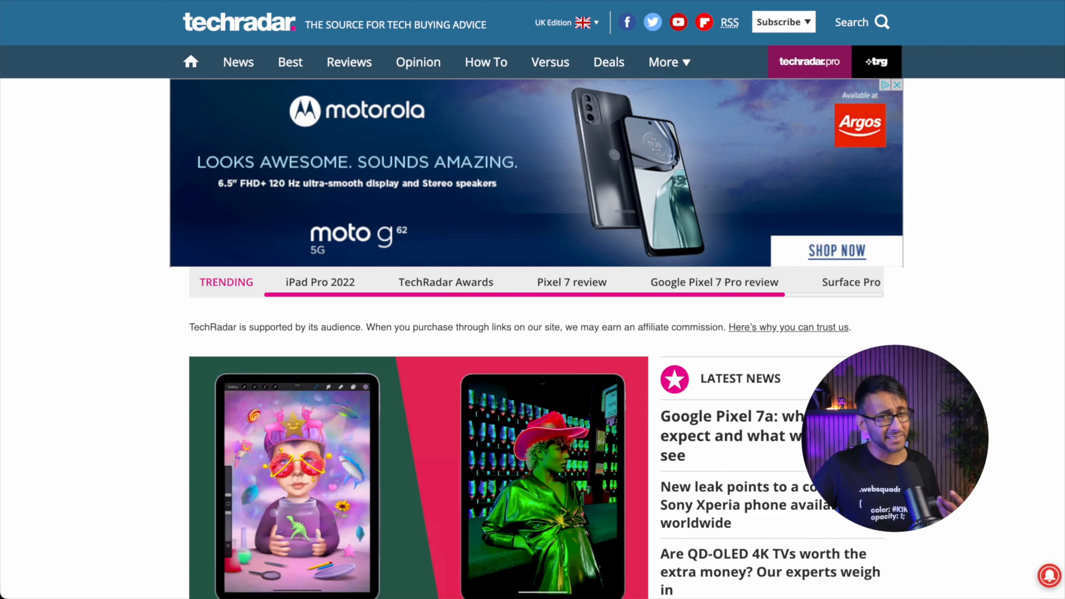
Examine the TechRadar homepage from the lead stories through the news, reviews, how-to and deals sections down to the team section.
{"action": "scroll", "coordinate": [533, 300], "scroll_direction": "down", "scroll_amount": 5}
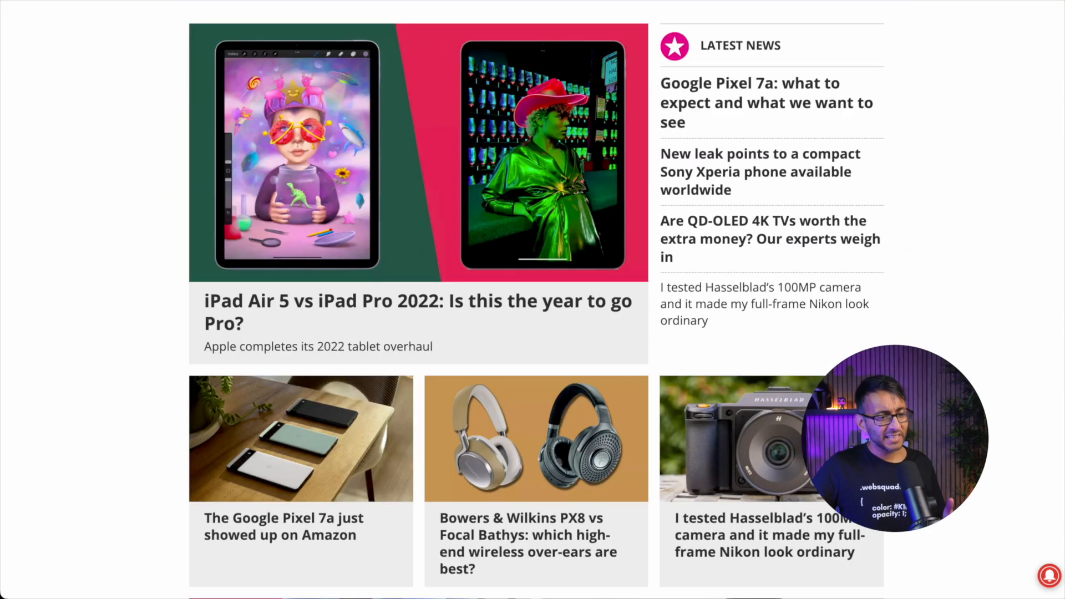
{"action": "scroll", "coordinate": [537, 299], "scroll_direction": "down", "scroll_amount": 15}
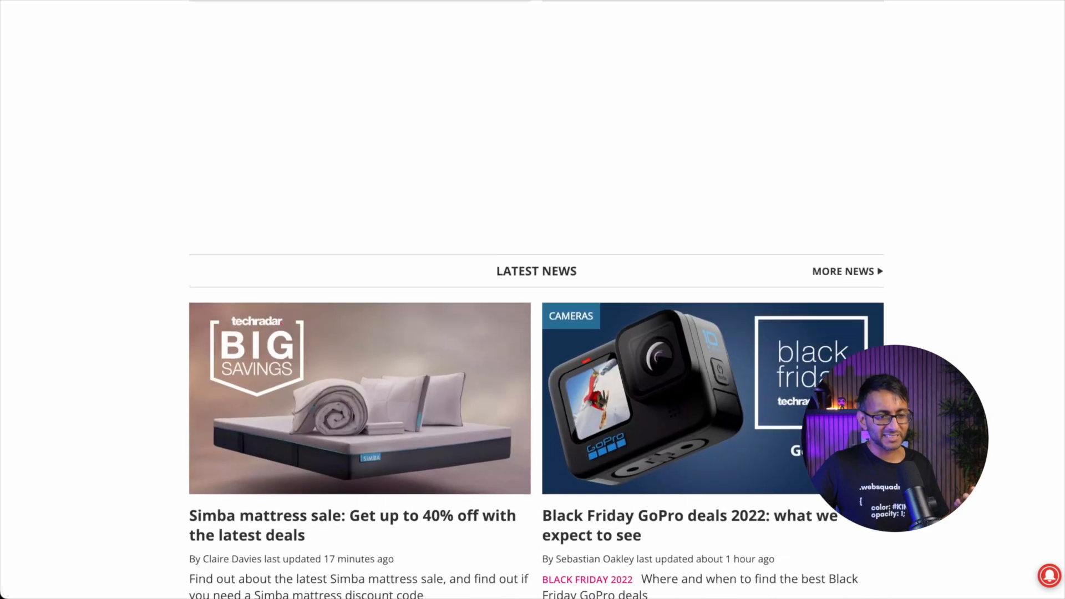
{"action": "scroll", "coordinate": [536, 299], "scroll_direction": "up", "scroll_amount": 4}
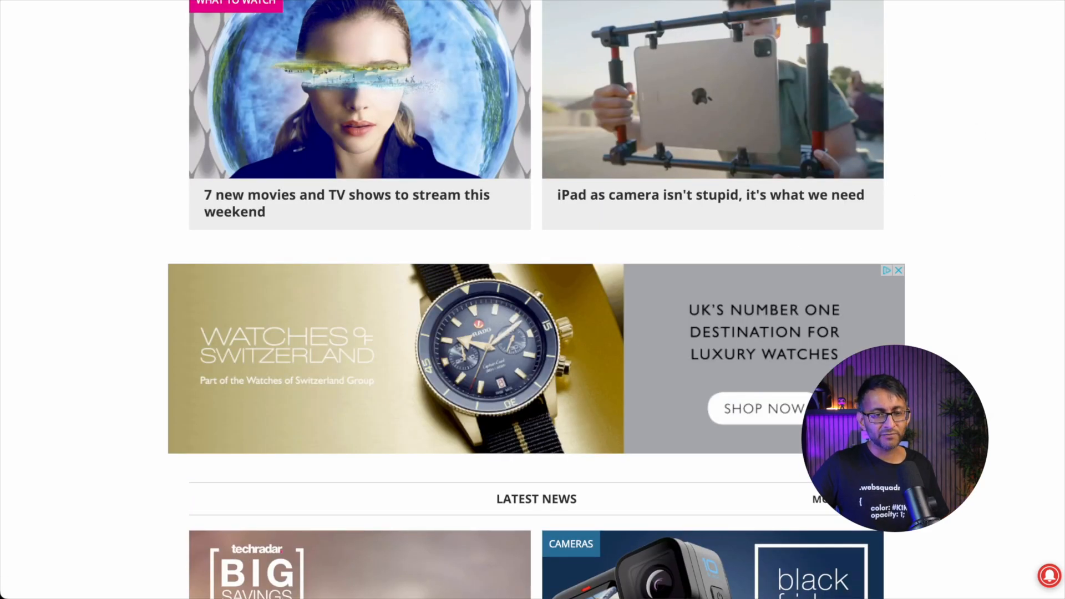
{"action": "scroll", "coordinate": [536, 300], "scroll_direction": "down", "scroll_amount": 10}
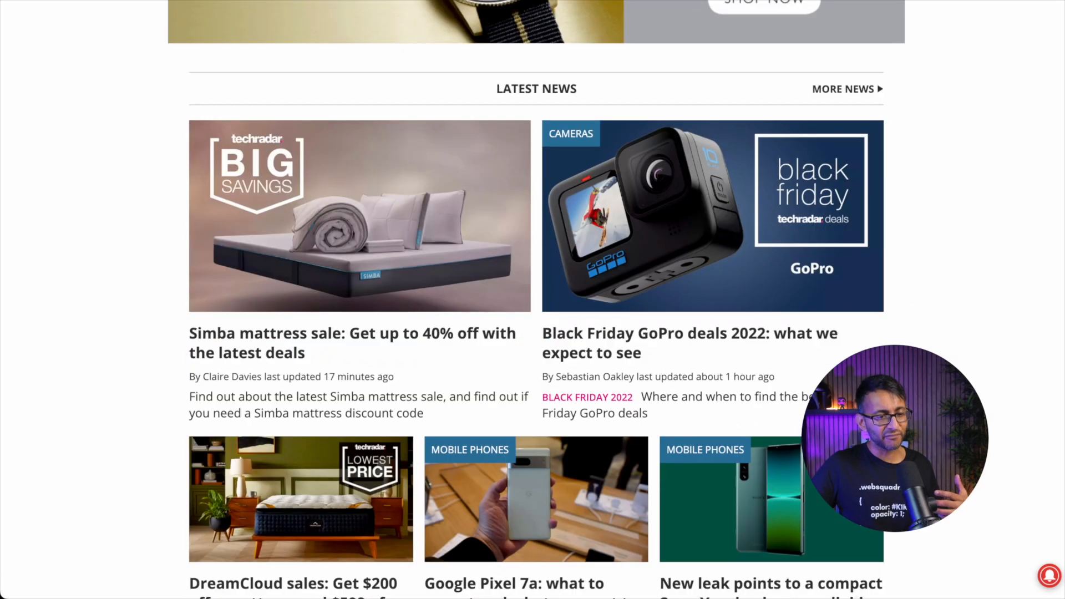
{"action": "scroll", "coordinate": [537, 299], "scroll_direction": "up", "scroll_amount": 9}
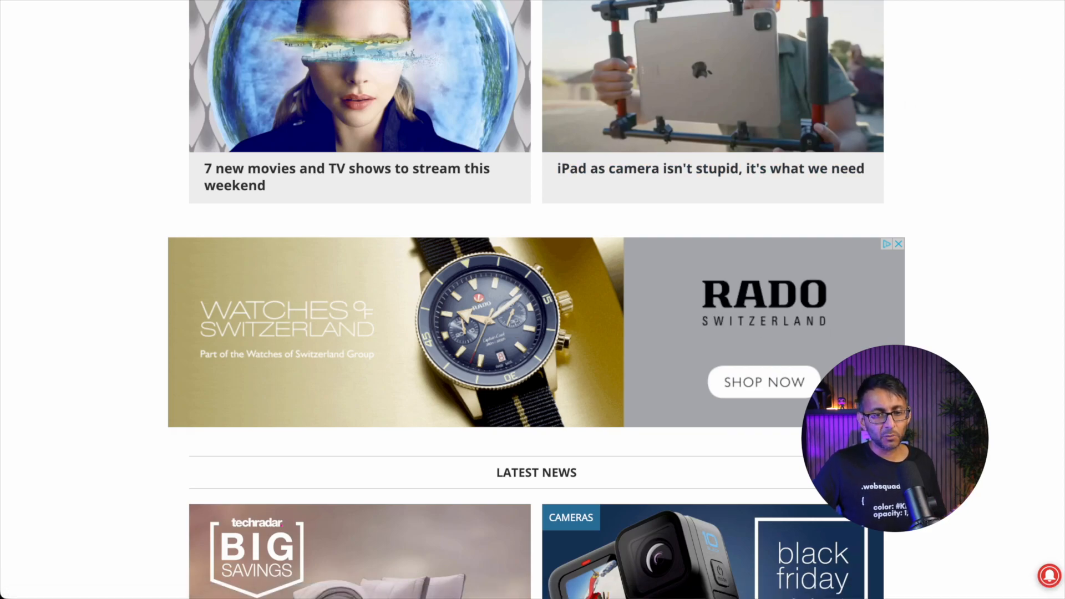
{"action": "scroll", "coordinate": [532, 300], "scroll_direction": "up", "scroll_amount": 15}
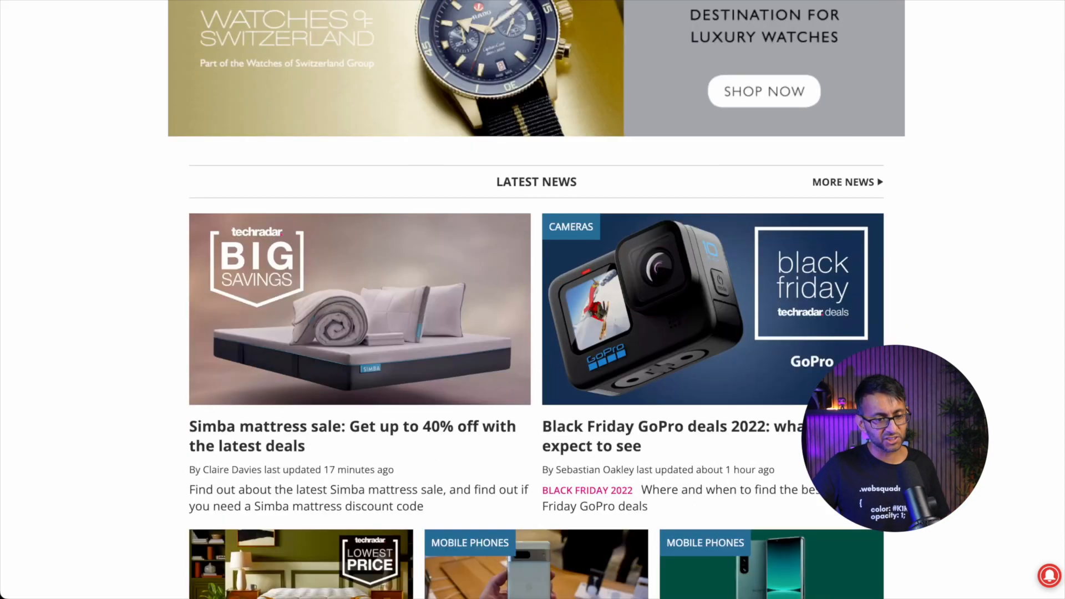
{"action": "scroll", "coordinate": [537, 300], "scroll_direction": "down", "scroll_amount": 20}
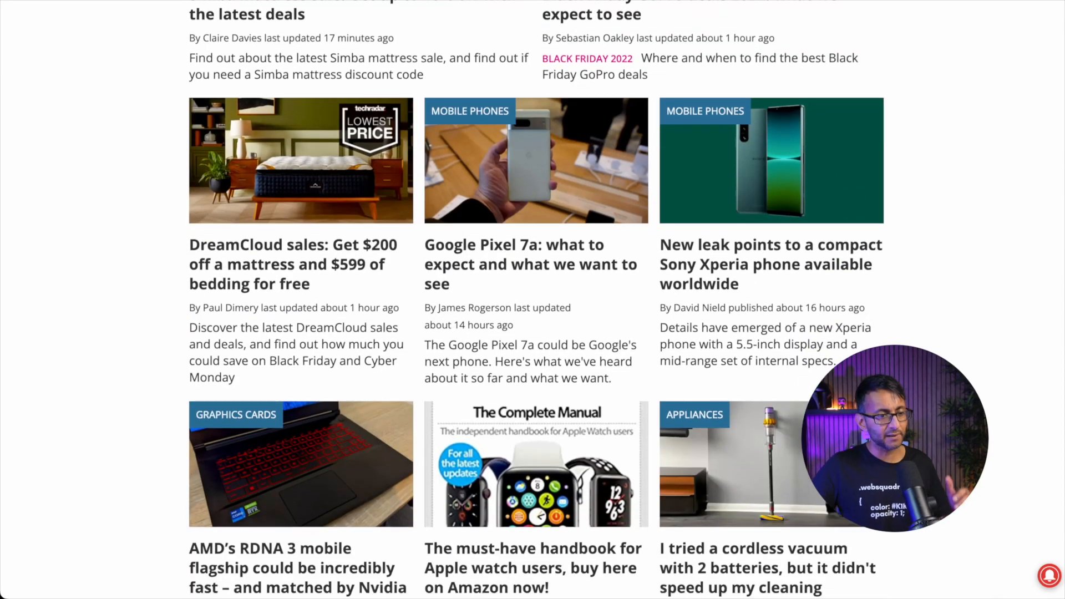
{"action": "scroll", "coordinate": [536, 300], "scroll_direction": "down", "scroll_amount": 5}
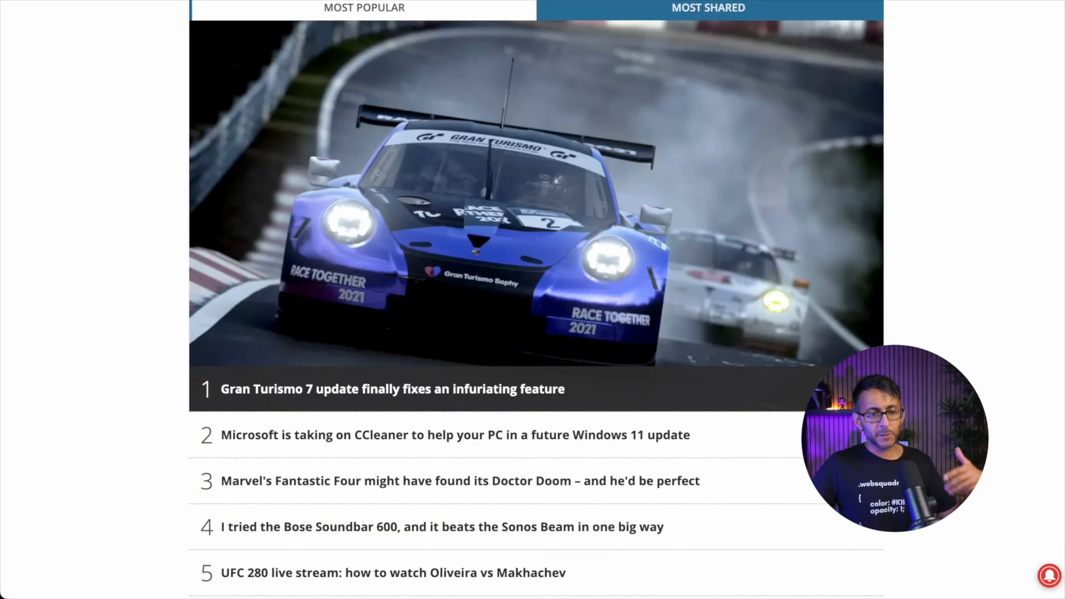
{"action": "scroll", "coordinate": [537, 299], "scroll_direction": "up", "scroll_amount": 2}
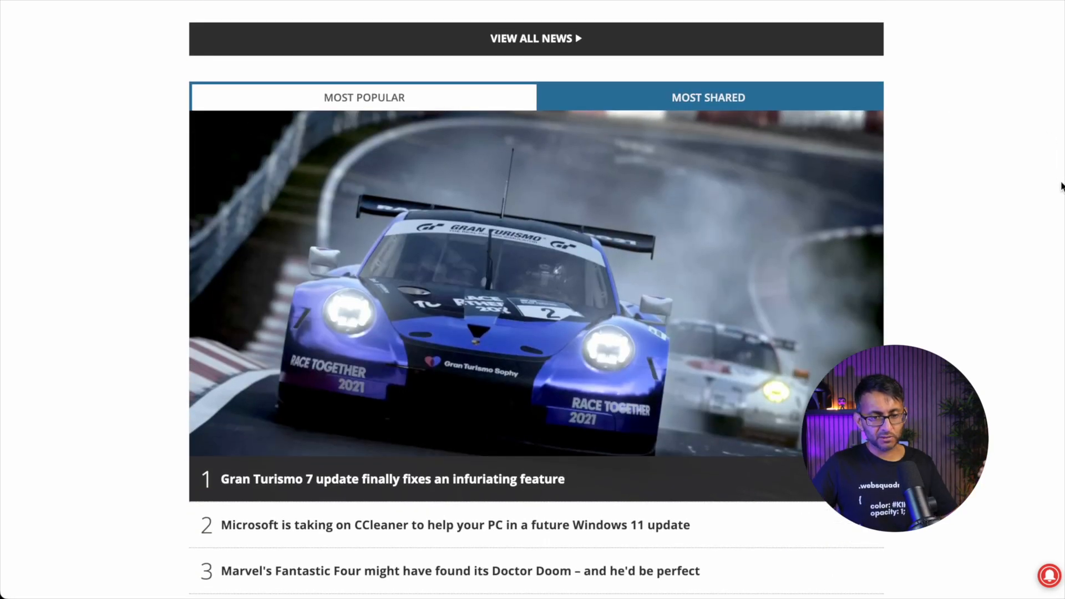
{"action": "scroll", "coordinate": [536, 300], "scroll_direction": "down", "scroll_amount": 11}
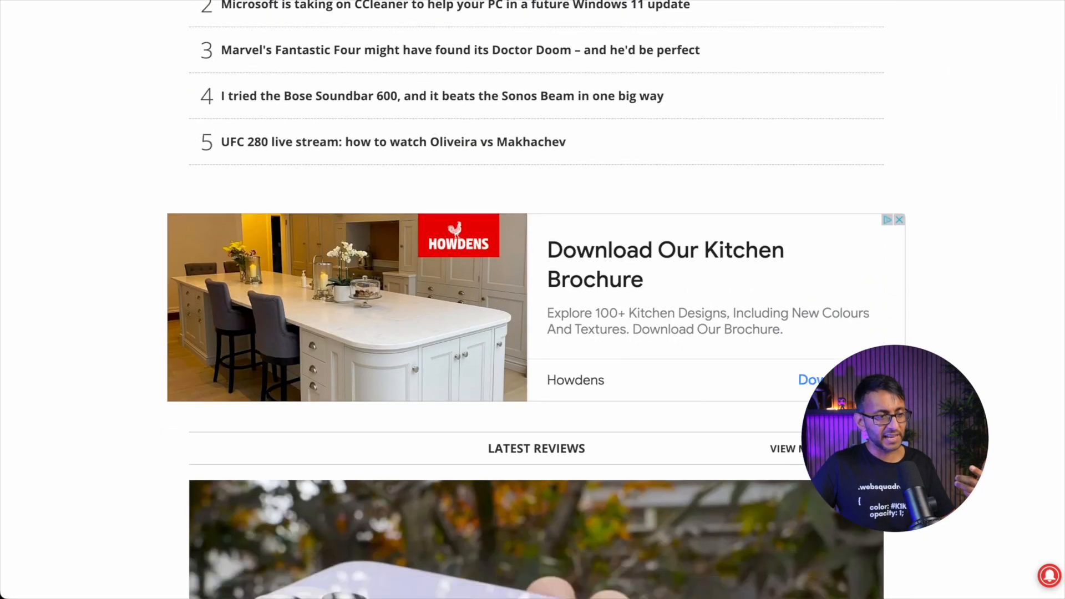
{"action": "scroll", "coordinate": [536, 299], "scroll_direction": "down", "scroll_amount": 8}
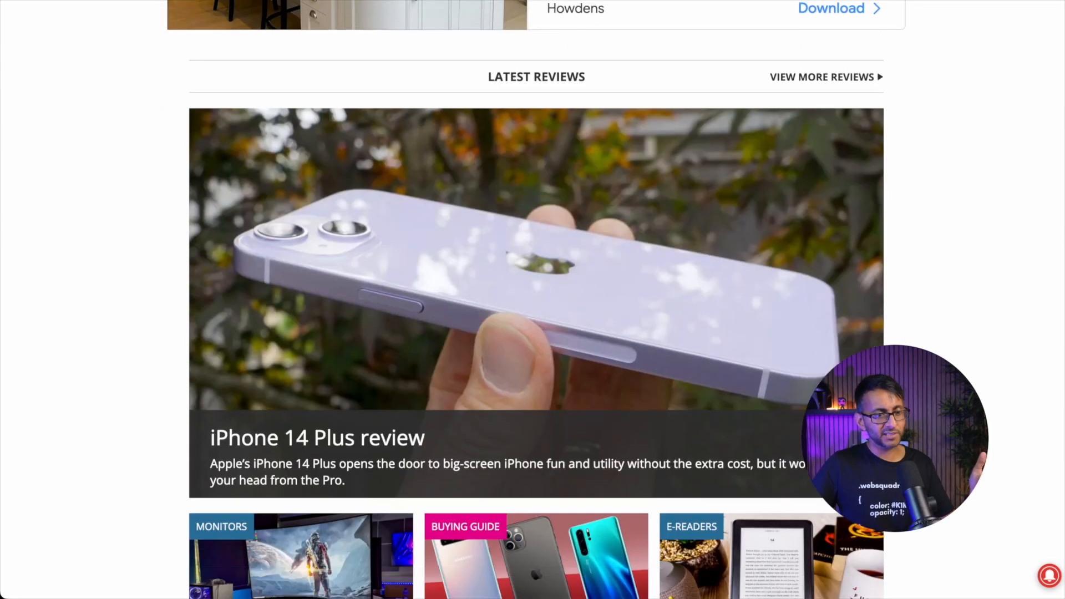
{"action": "scroll", "coordinate": [915, 235], "scroll_direction": "up", "scroll_amount": 2}
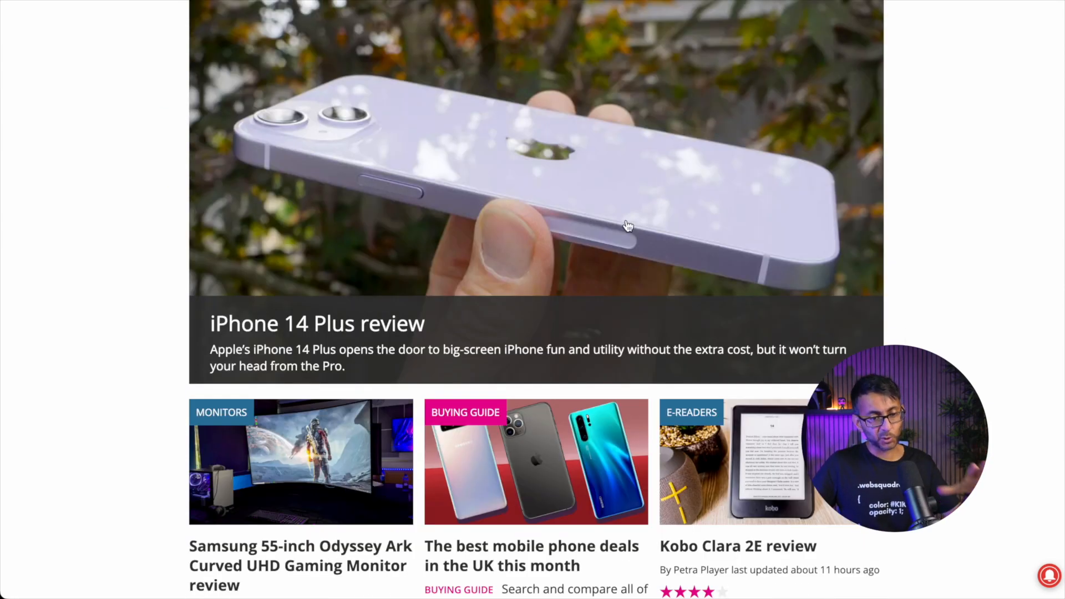
{"action": "scroll", "coordinate": [544, 446], "scroll_direction": "down", "scroll_amount": 14}
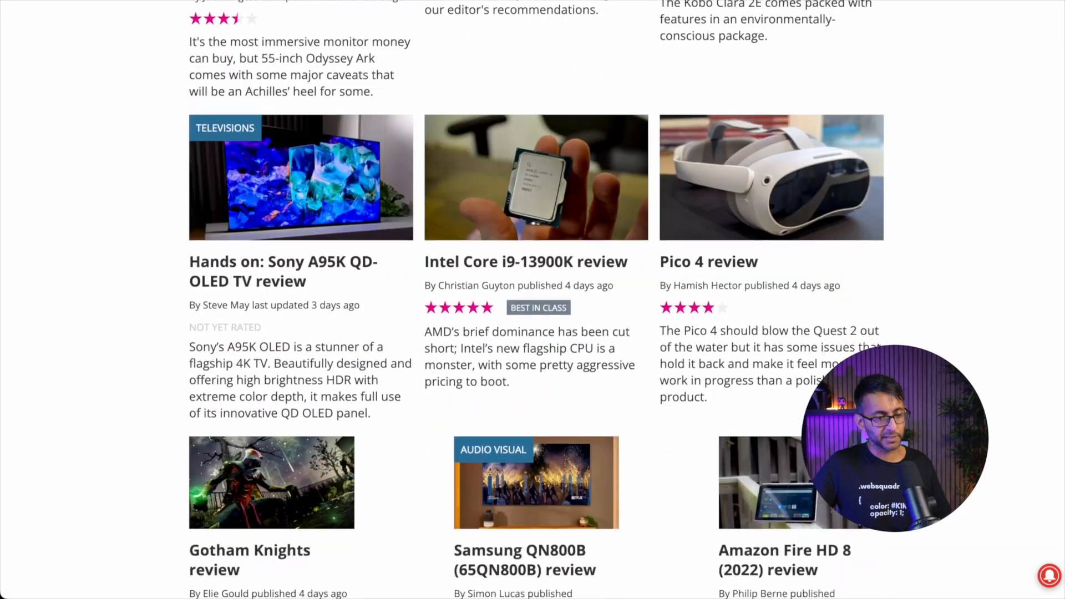
{"action": "scroll", "coordinate": [537, 299], "scroll_direction": "down", "scroll_amount": 20}
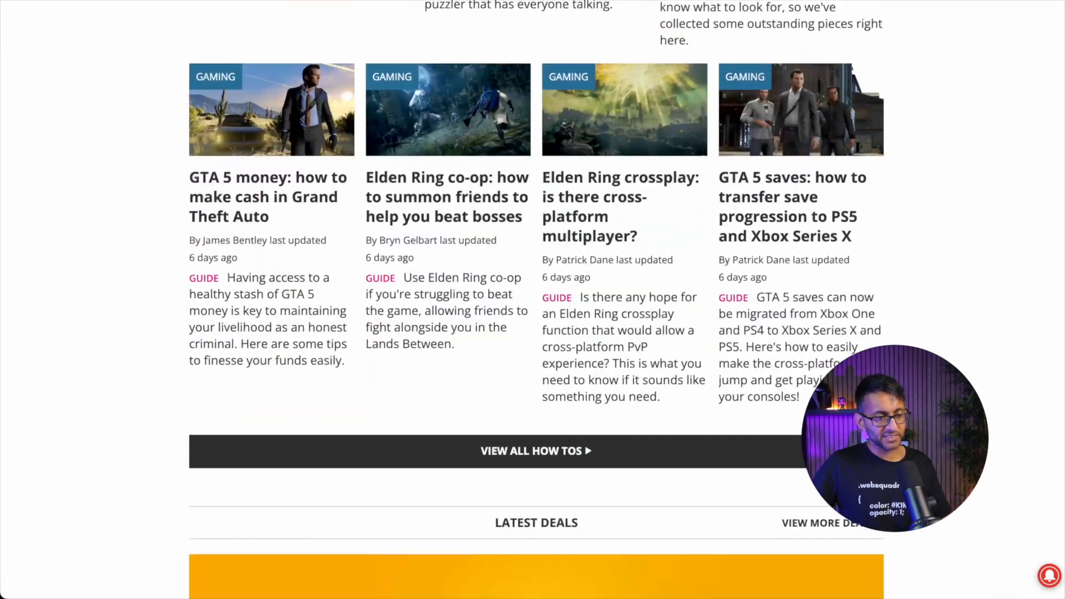
{"action": "scroll", "coordinate": [536, 300], "scroll_direction": "down", "scroll_amount": 3}
{"action": "scroll", "coordinate": [536, 300], "scroll_direction": "up", "scroll_amount": 2}
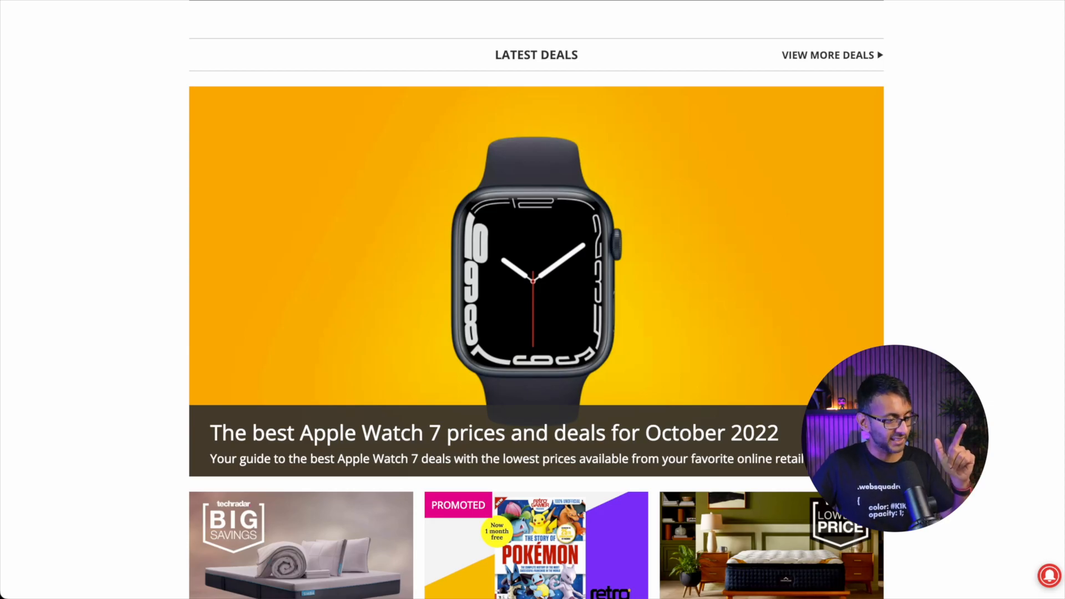
{"action": "scroll", "coordinate": [537, 300], "scroll_direction": "down", "scroll_amount": 6}
{"action": "scroll", "coordinate": [537, 300], "scroll_direction": "down", "scroll_amount": 20}
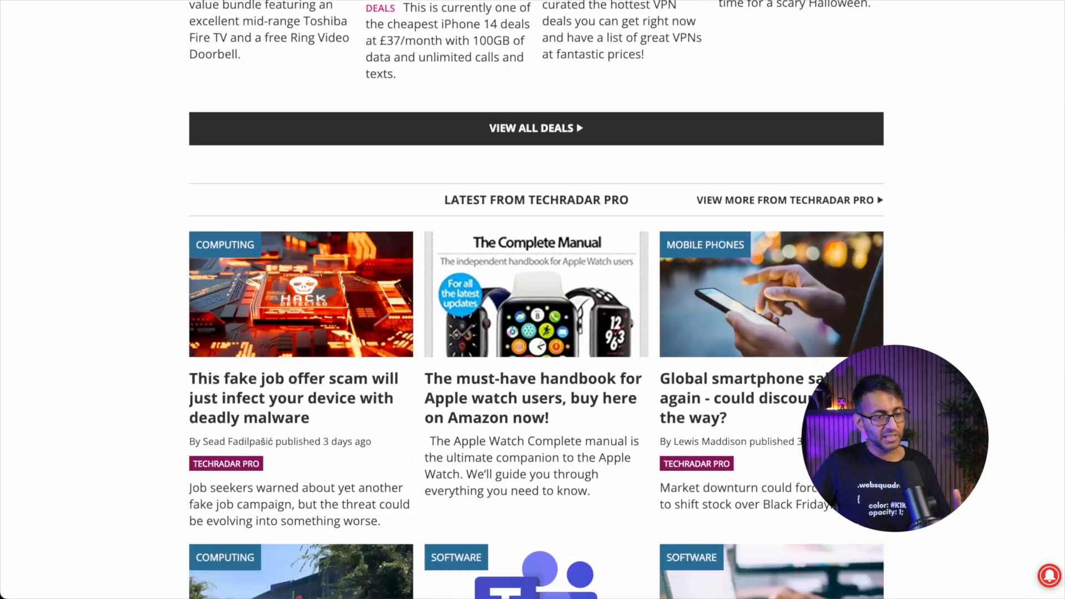
{"action": "scroll", "coordinate": [537, 300], "scroll_direction": "down", "scroll_amount": 3}
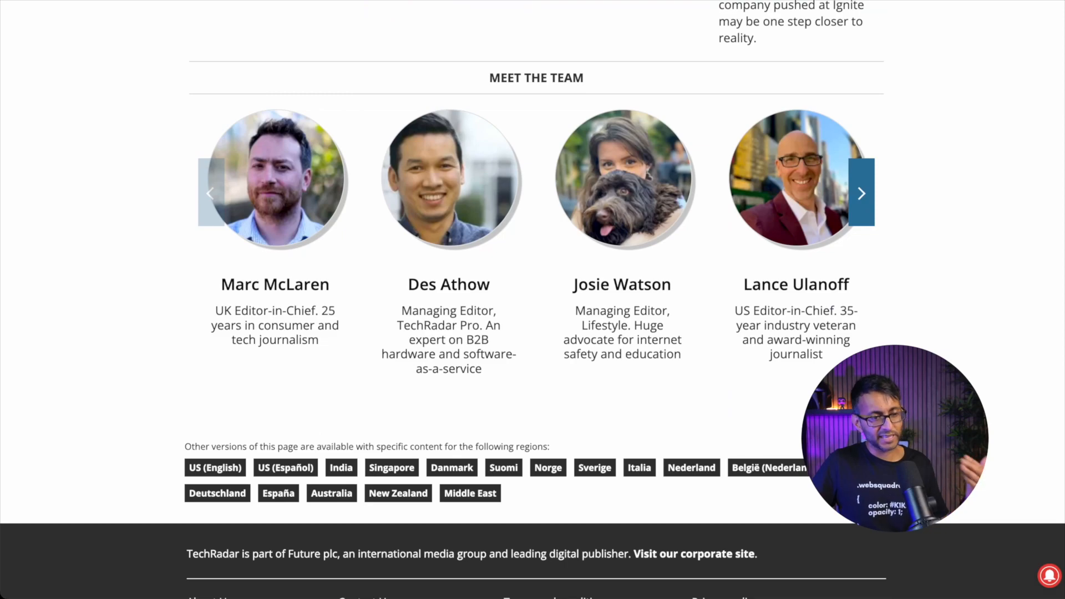
{"action": "scroll", "coordinate": [537, 300], "scroll_direction": "down", "scroll_amount": 1}
{"action": "scroll", "coordinate": [537, 299], "scroll_direction": "up", "scroll_amount": 2}
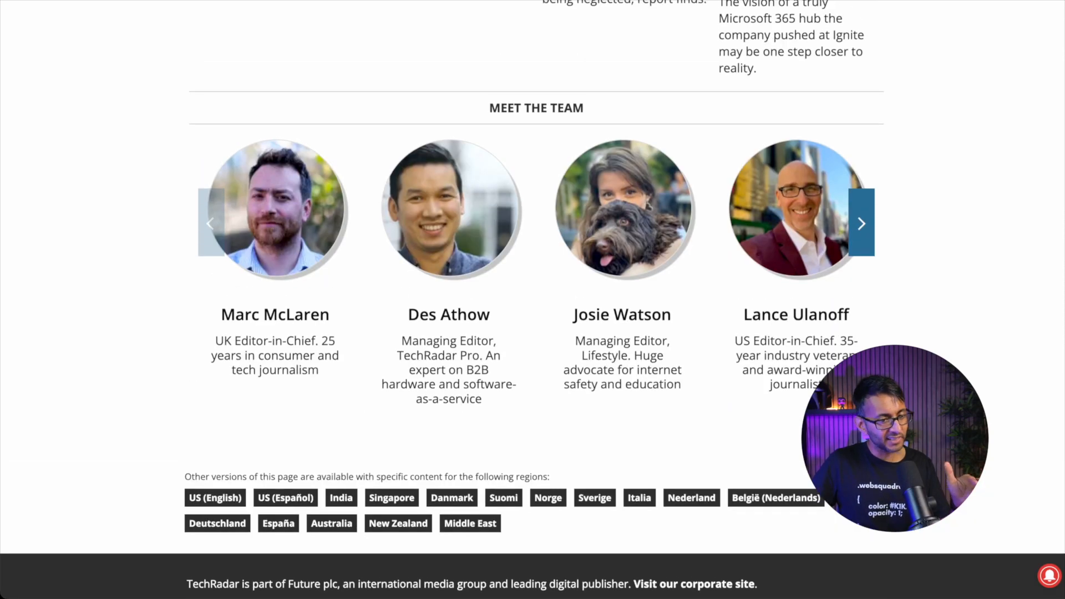
Look through the Meet the Team carousel, view a team member's profile page and return to the homepage.
{"action": "left_click", "coordinate": [864, 245]}
{"action": "left_click", "coordinate": [864, 239]}
{"action": "left_click", "coordinate": [863, 236]}
{"action": "left_click", "coordinate": [863, 236]}
{"action": "left_click", "coordinate": [797, 314]}
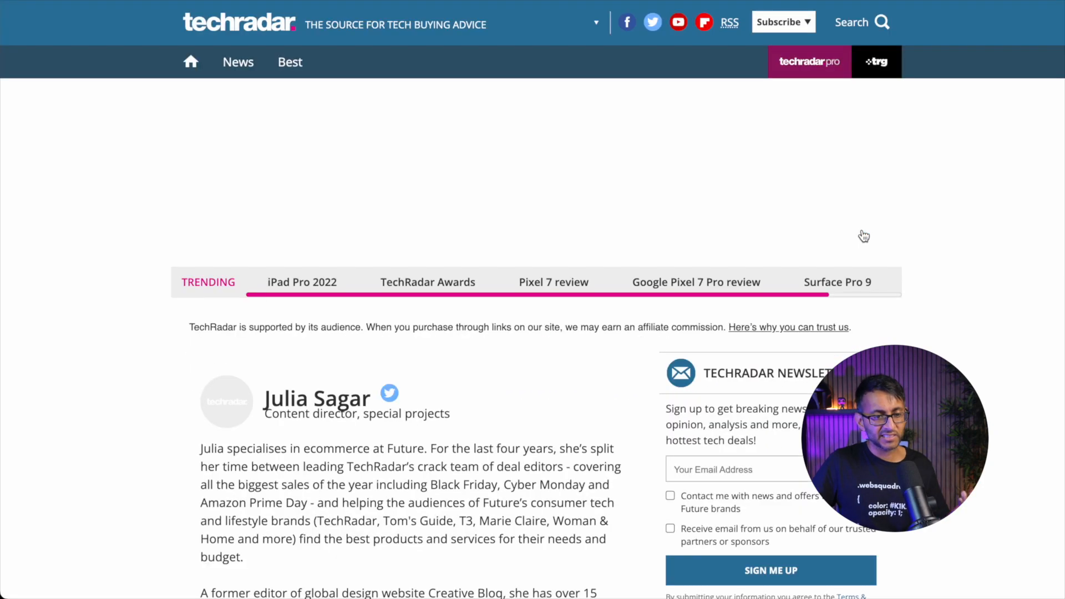
{"action": "key", "text": "End"}
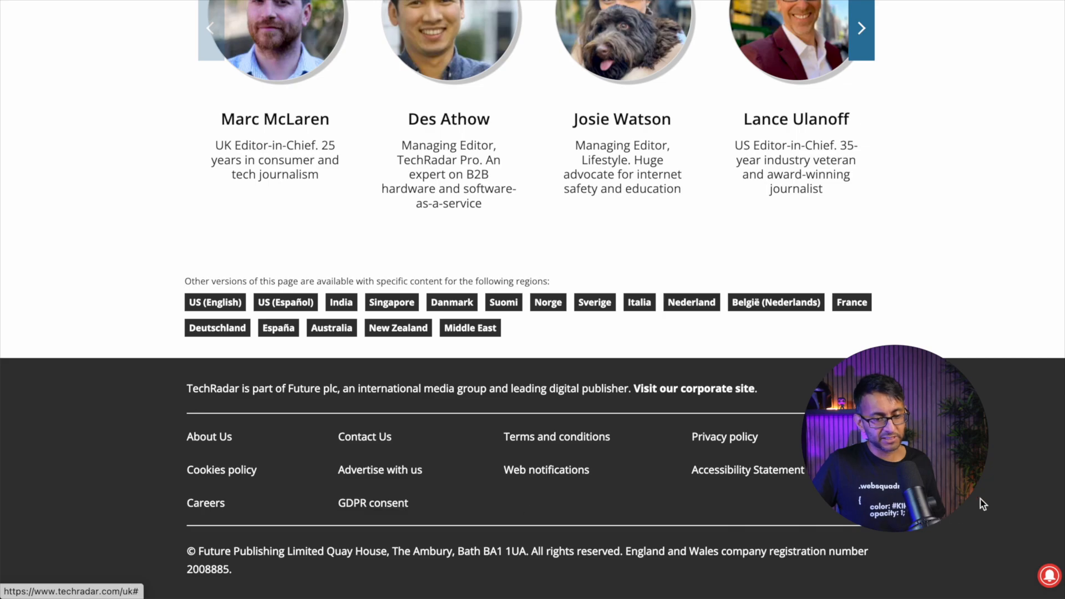
{"action": "scroll", "coordinate": [532, 300], "scroll_direction": "up", "scroll_amount": 20}
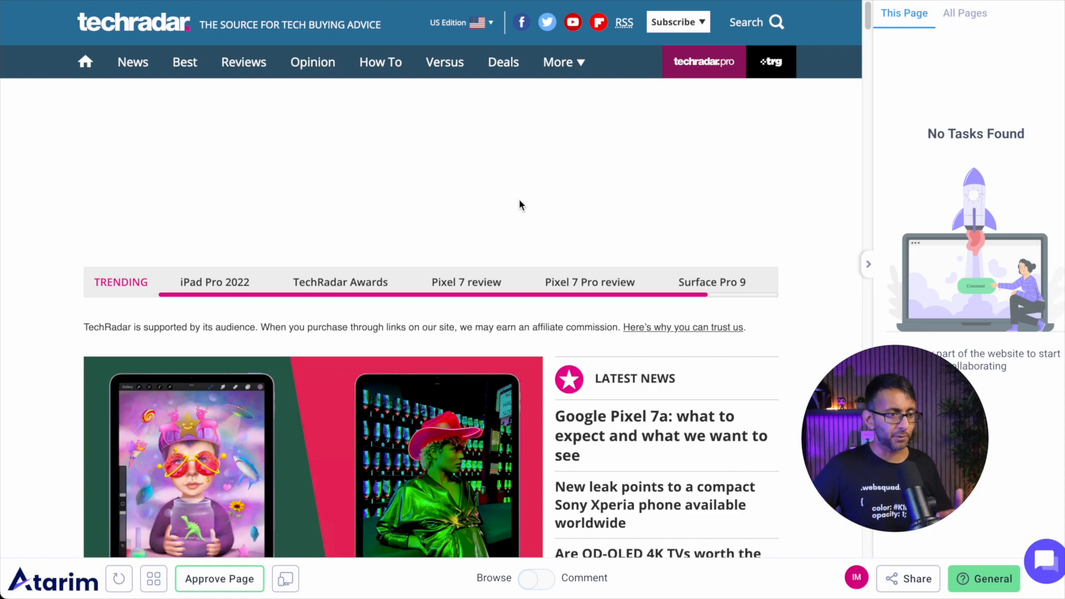
In Atarim, create a task on the empty advert banner reading "Can we get rid of the dastardly adverts!" and return to browse mode.
{"action": "left_click", "coordinate": [549, 586]}
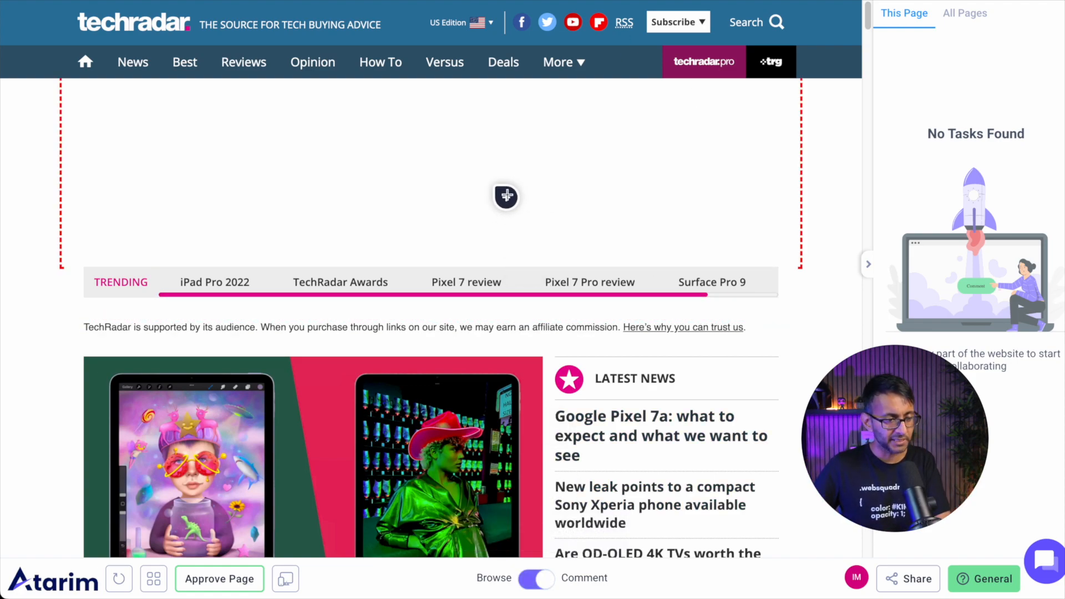
{"action": "left_click", "coordinate": [513, 180]}
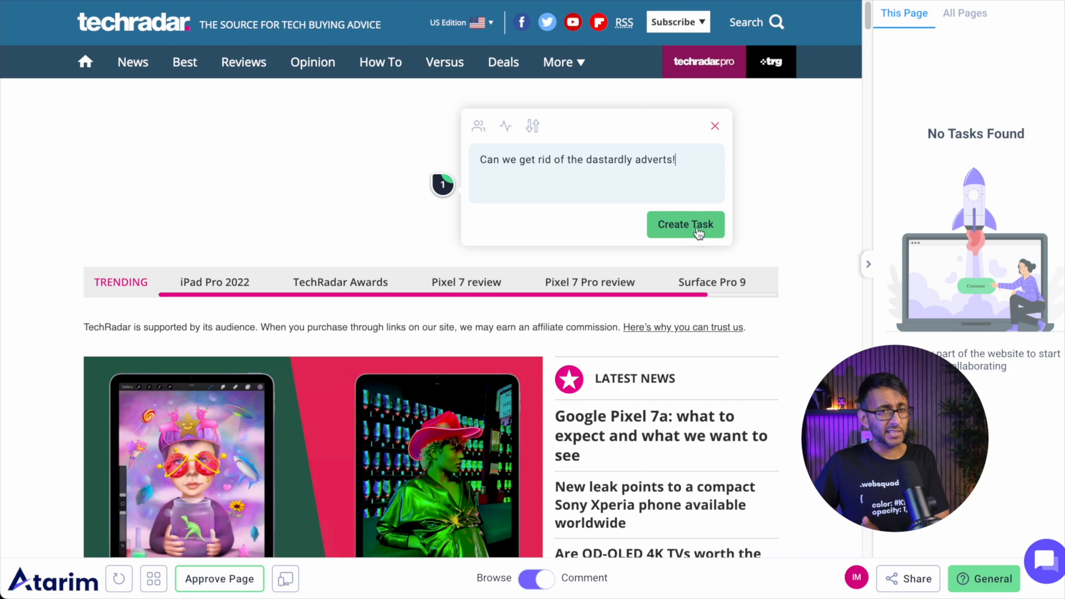
{"action": "left_click", "coordinate": [697, 227]}
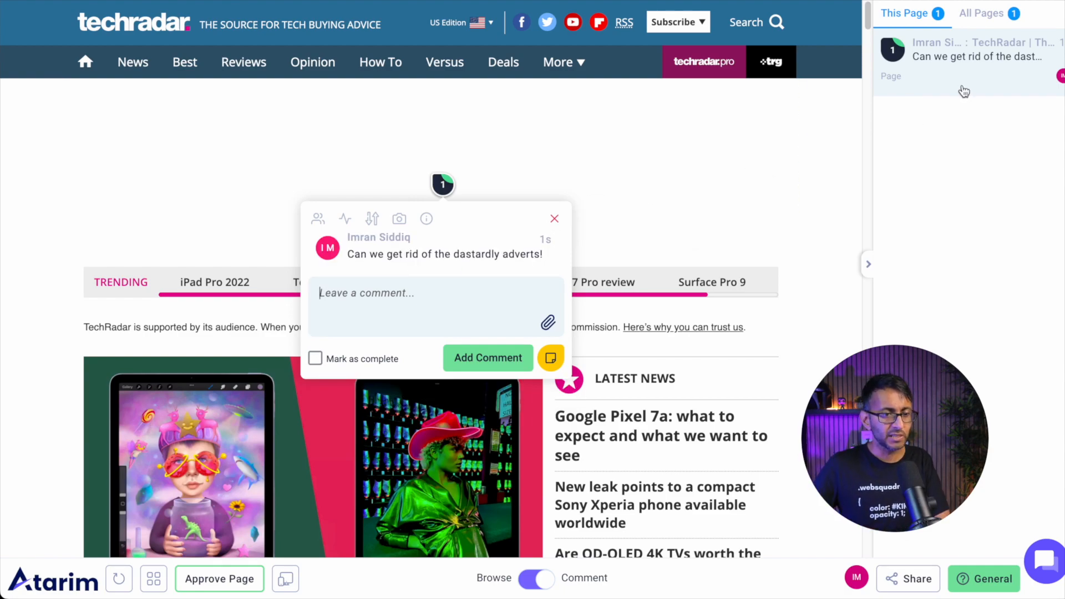
{"action": "left_click", "coordinate": [554, 219]}
{"action": "left_click", "coordinate": [531, 582]}
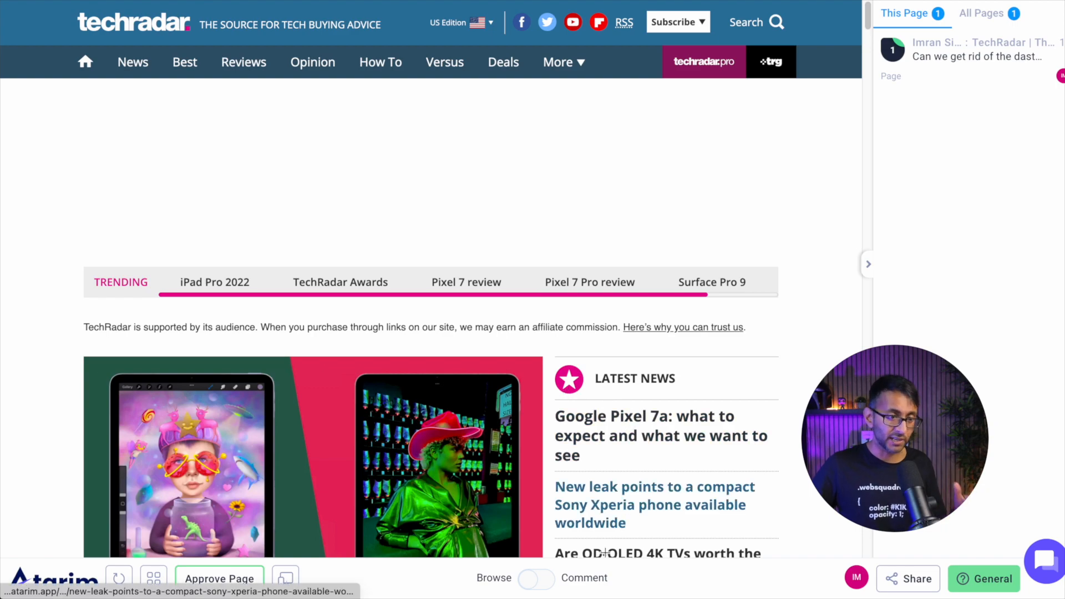
{"action": "left_click", "coordinate": [554, 579]}
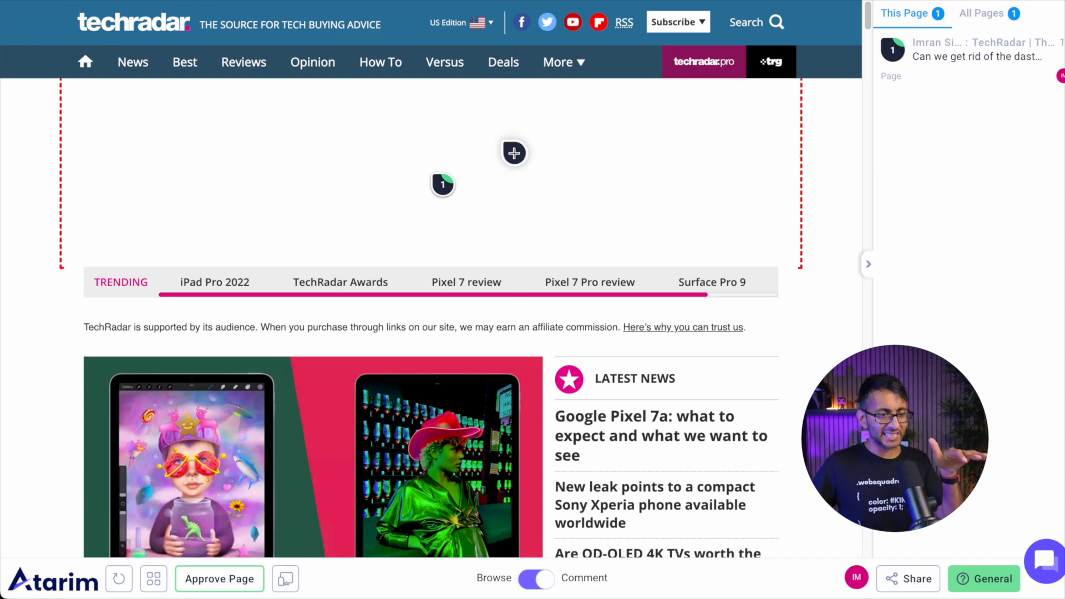
{"action": "mouse_move", "coordinate": [561, 62]}
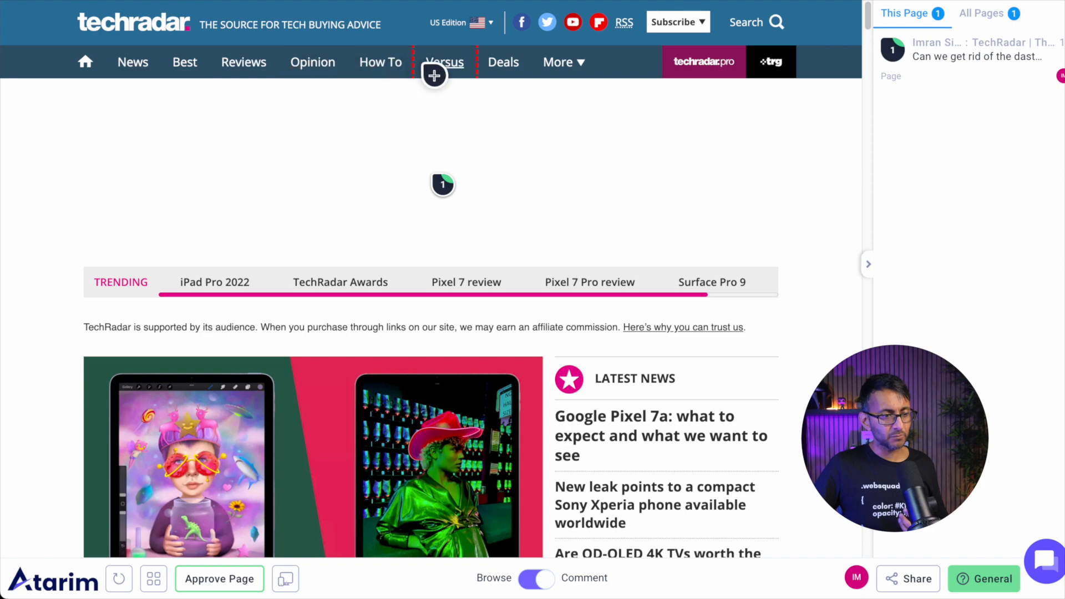
{"action": "mouse_move", "coordinate": [593, 74]}
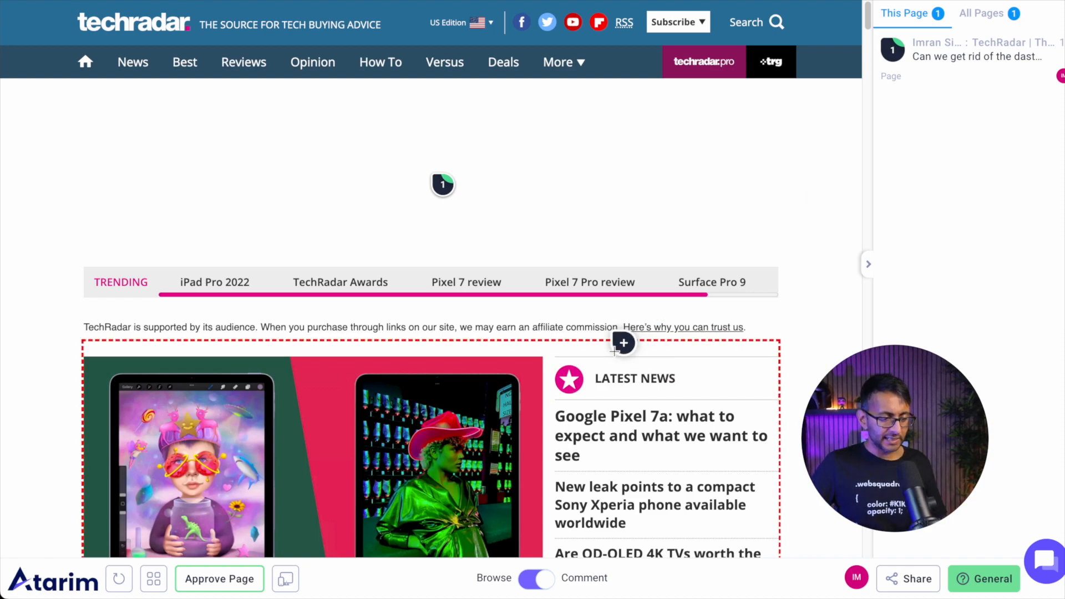
{"action": "left_click", "coordinate": [536, 579]}
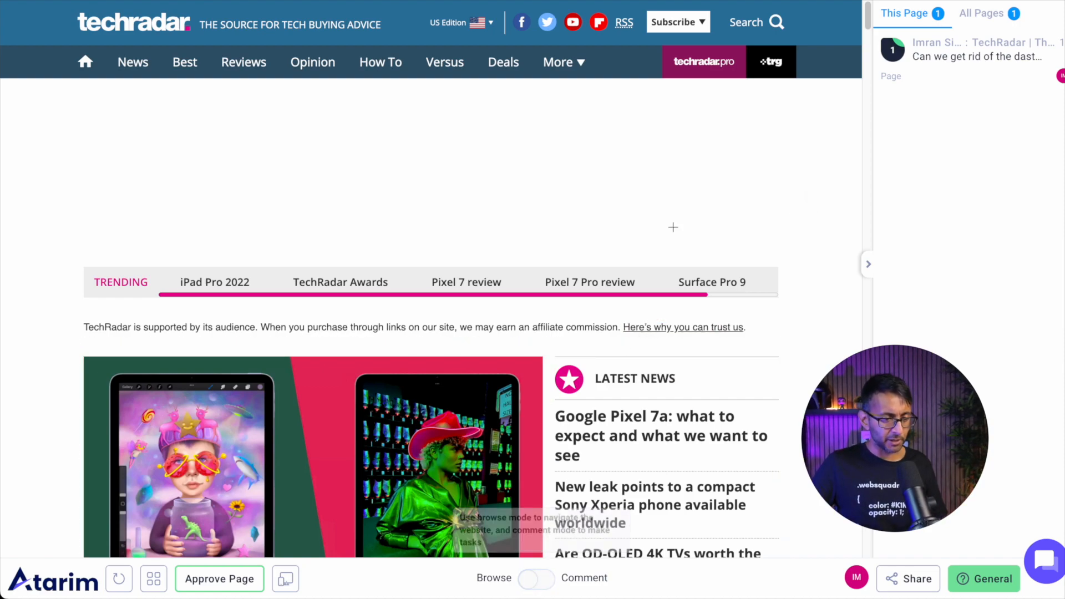
{"action": "left_click", "coordinate": [777, 24]}
{"action": "left_click", "coordinate": [813, 26]}
{"action": "left_click", "coordinate": [770, 24]}
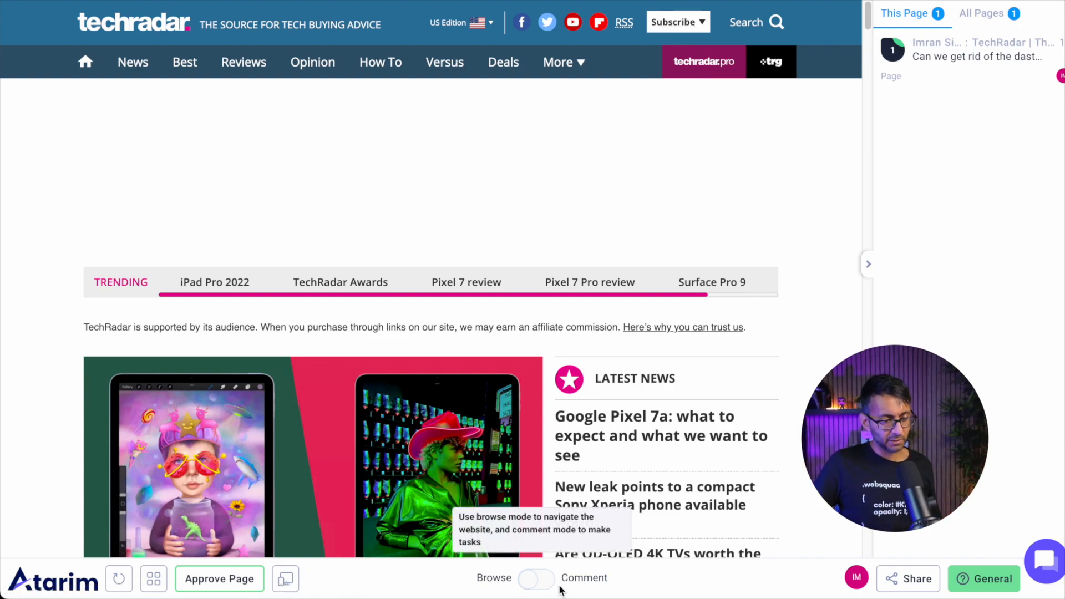
Create a task on the techradar.pro menu item reading "Cn we make this be inline with the Subscribe above? Add further left and right padding.".
{"action": "left_click", "coordinate": [545, 567]}
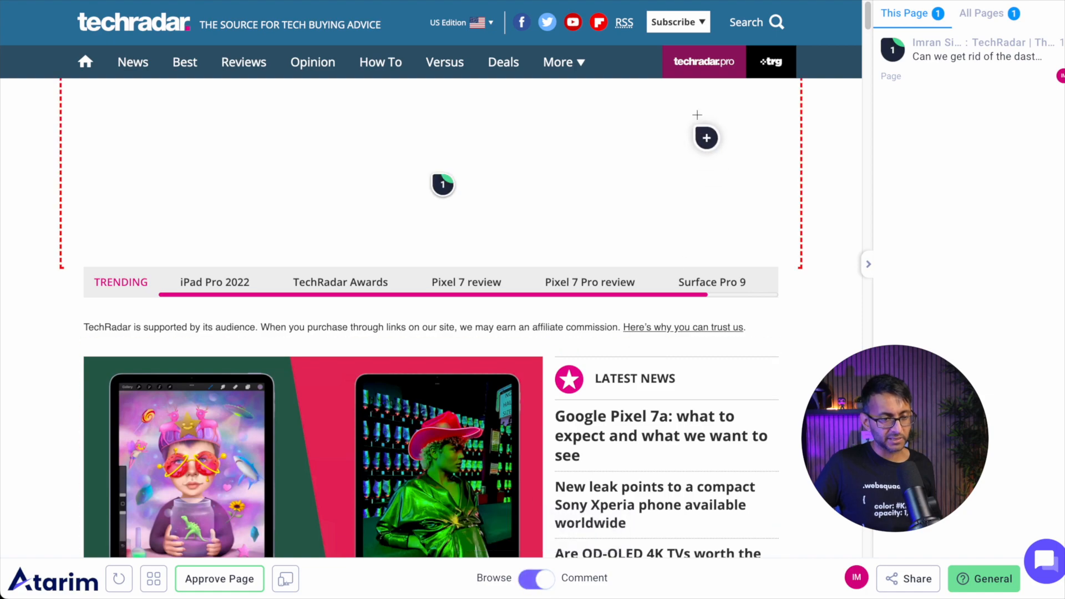
{"action": "left_click", "coordinate": [684, 76]}
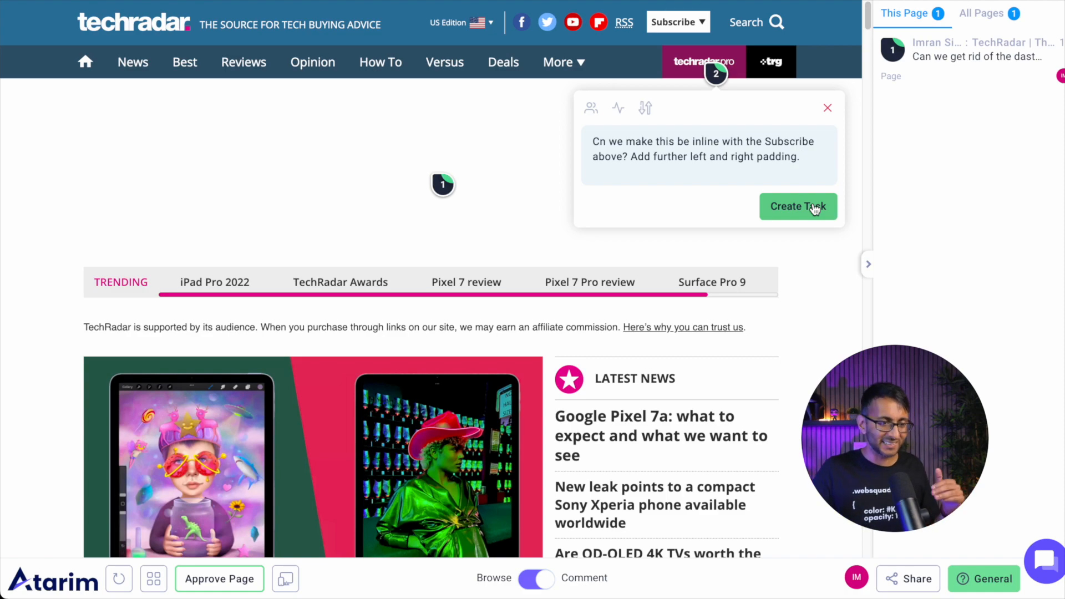
{"action": "left_click", "coordinate": [813, 206]}
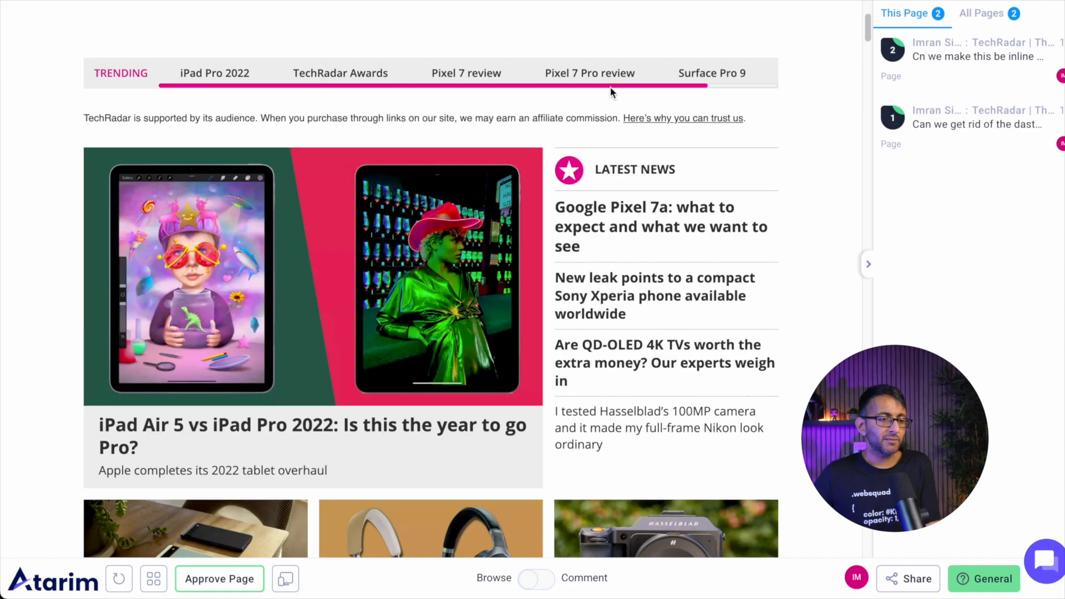
Switch to comment mode and create a task on the Trending bar's scrollbar reading "Increase the scrollbar width to be 5px".
{"action": "left_click_drag", "start_coordinate": [616, 86], "coordinate": [509, 80]}
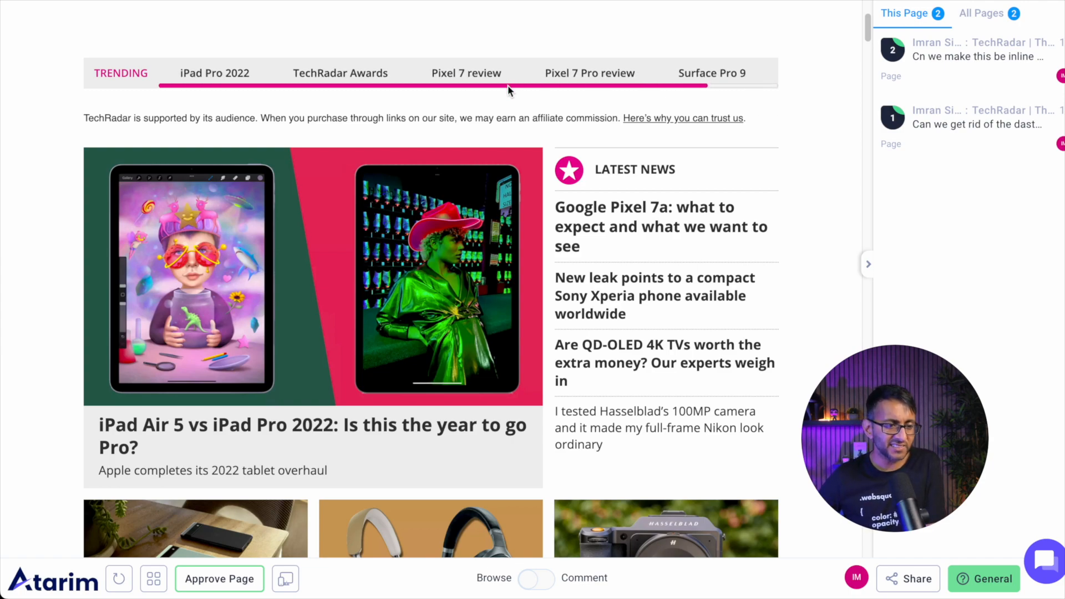
{"action": "left_click_drag", "start_coordinate": [510, 87], "coordinate": [450, 92]}
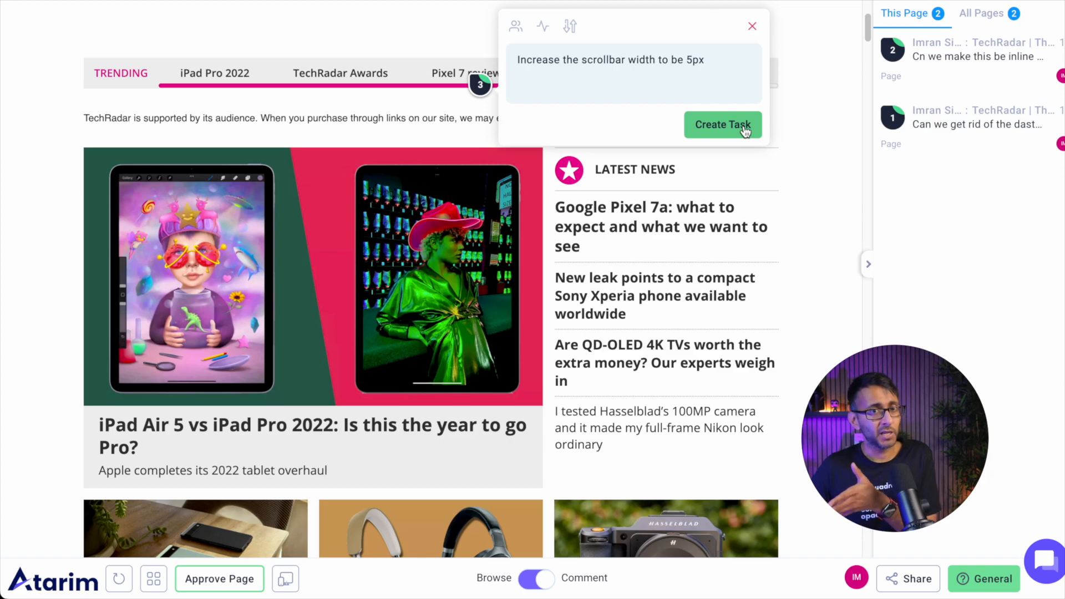
{"action": "left_click", "coordinate": [745, 130]}
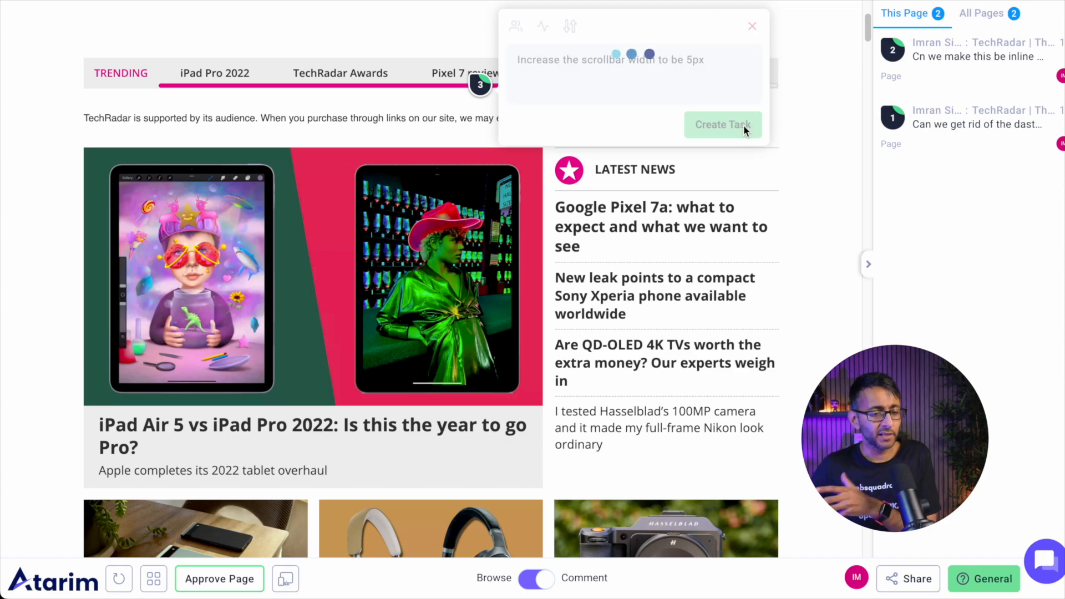
Create a task on the empty advert space above Latest News reading "Get rid of the Advert" and close its comment box.
{"action": "scroll", "coordinate": [871, 31], "scroll_direction": "down", "scroll_amount": 1}
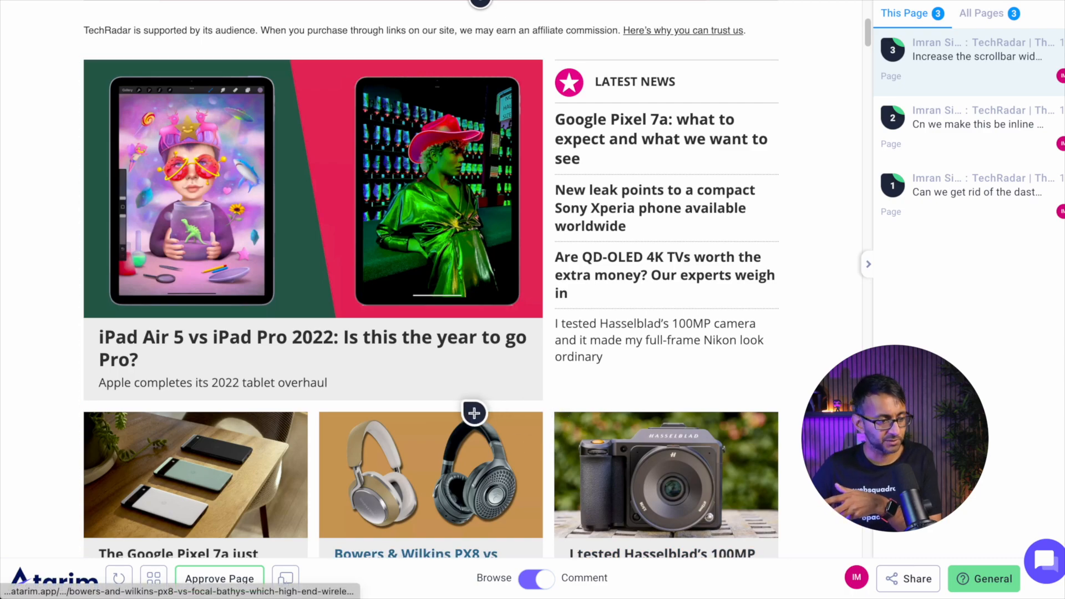
{"action": "scroll", "coordinate": [507, 376], "scroll_direction": "up", "scroll_amount": 1}
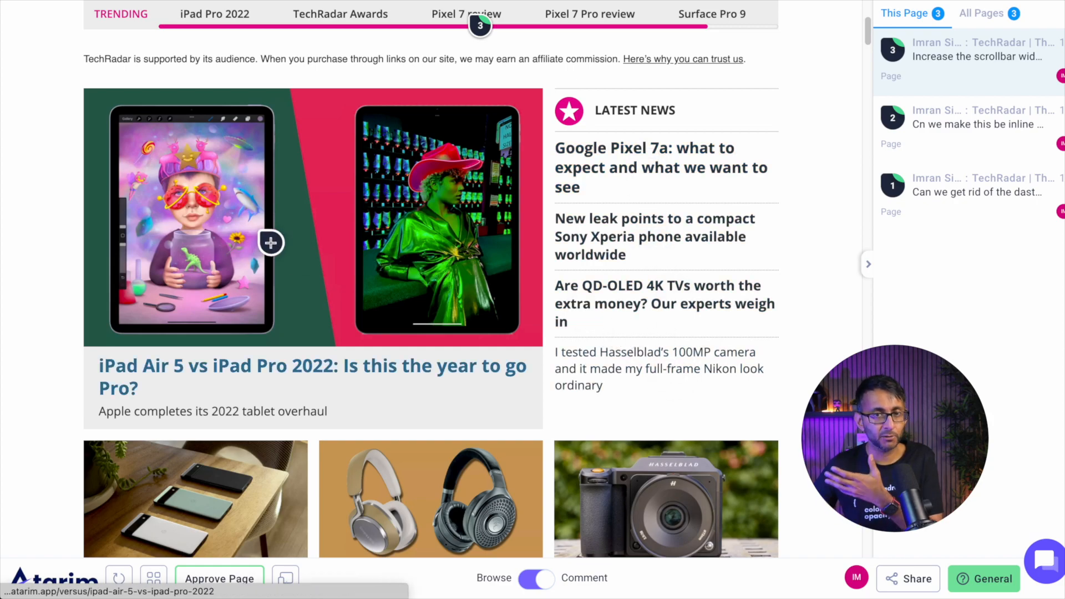
{"action": "scroll", "coordinate": [354, 407], "scroll_direction": "down", "scroll_amount": 2}
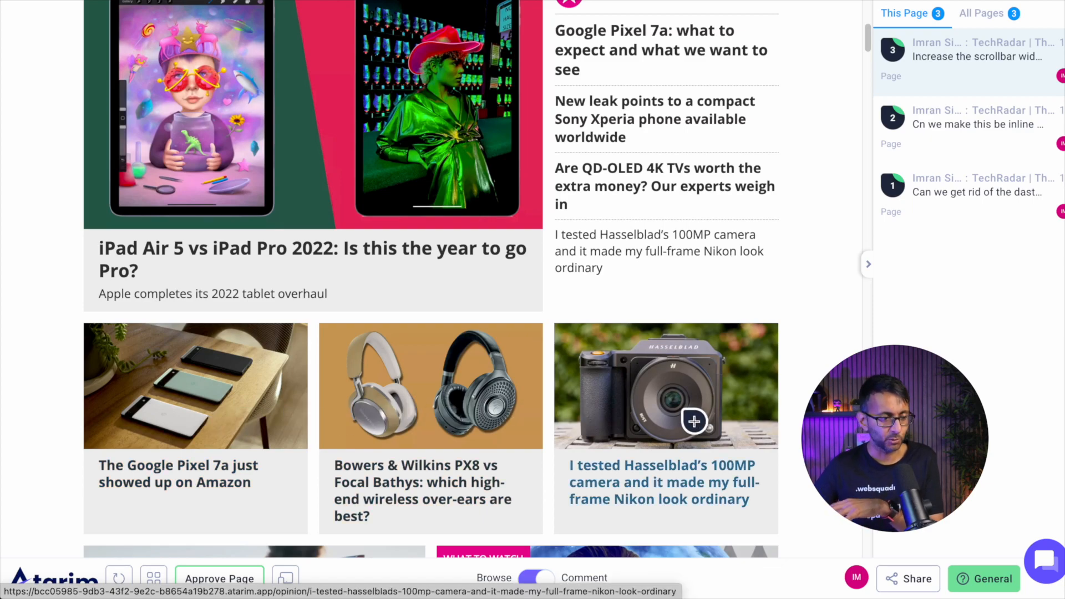
{"action": "scroll", "coordinate": [532, 388], "scroll_direction": "up", "scroll_amount": 1}
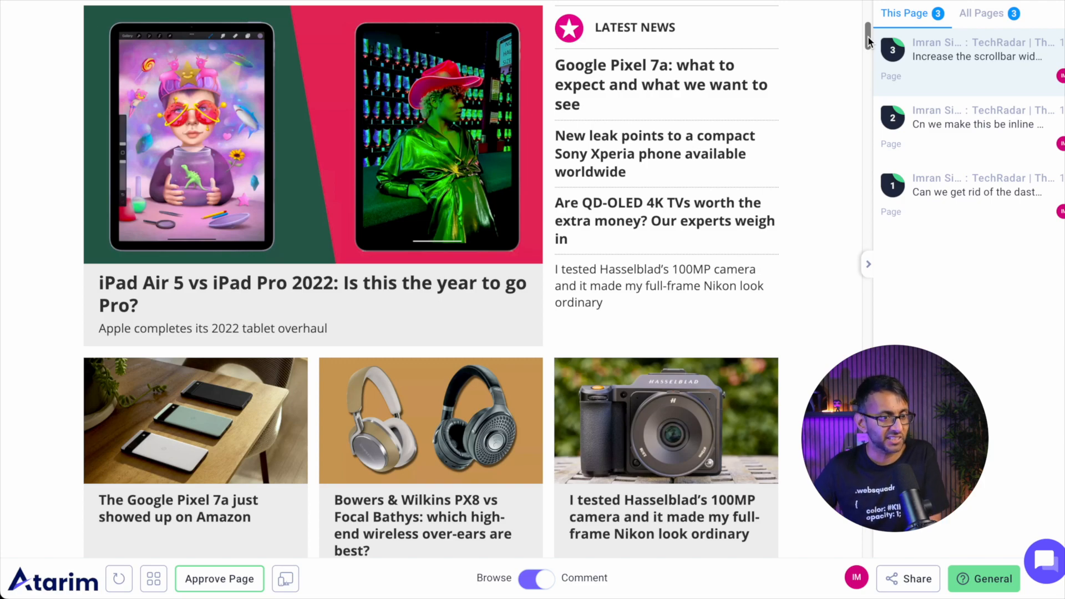
{"action": "left_click_drag", "start_coordinate": [868, 39], "coordinate": [877, 82]}
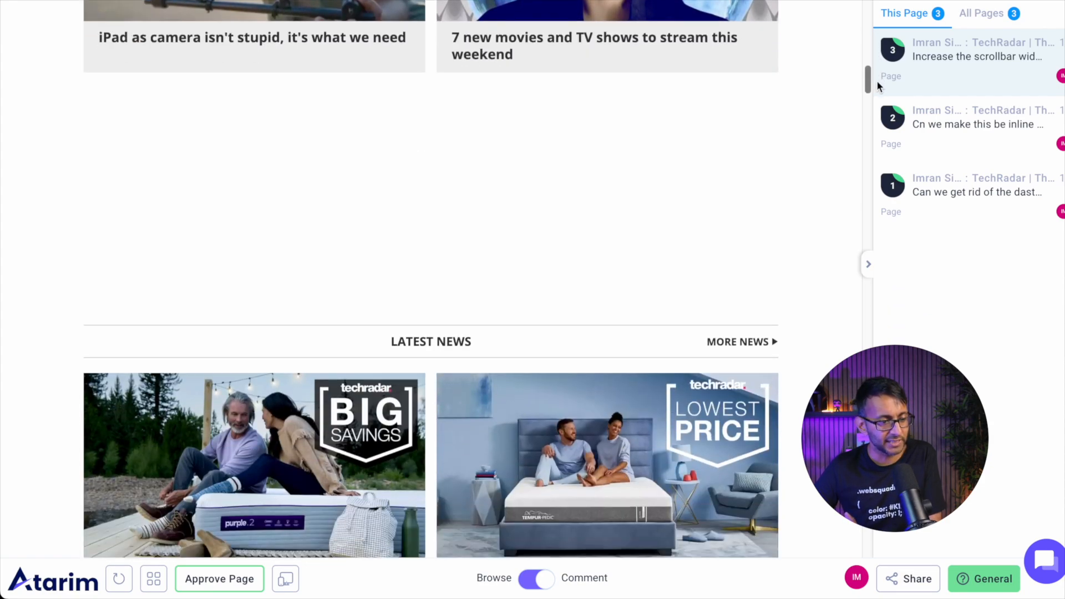
{"action": "left_click", "coordinate": [423, 209]}
{"action": "type", "text": "get rid of the Advert"}
{"action": "left_click", "coordinate": [679, 251]}
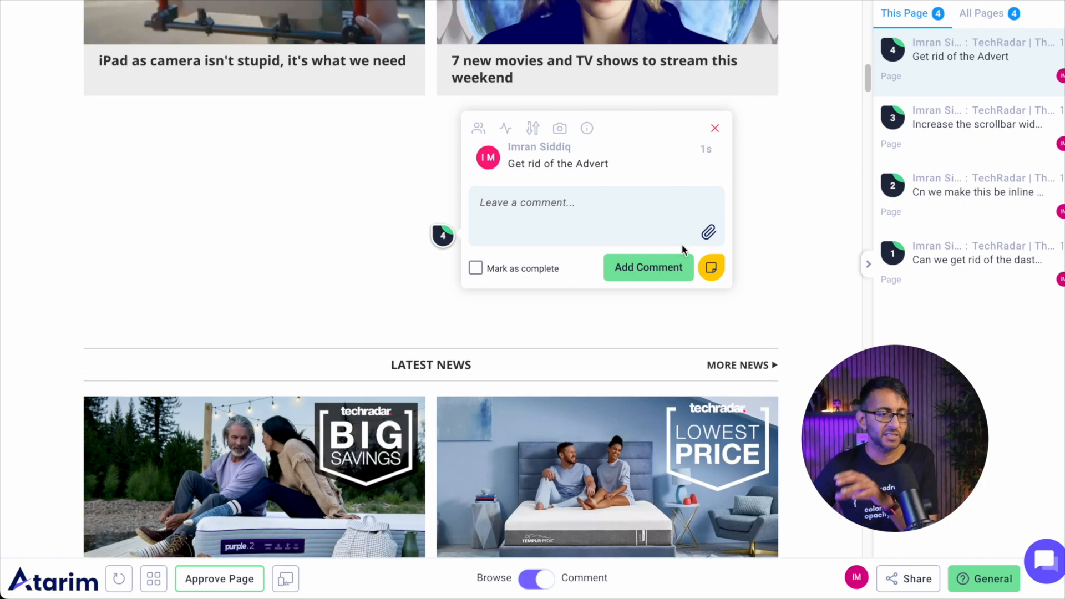
{"action": "left_click", "coordinate": [716, 130]}
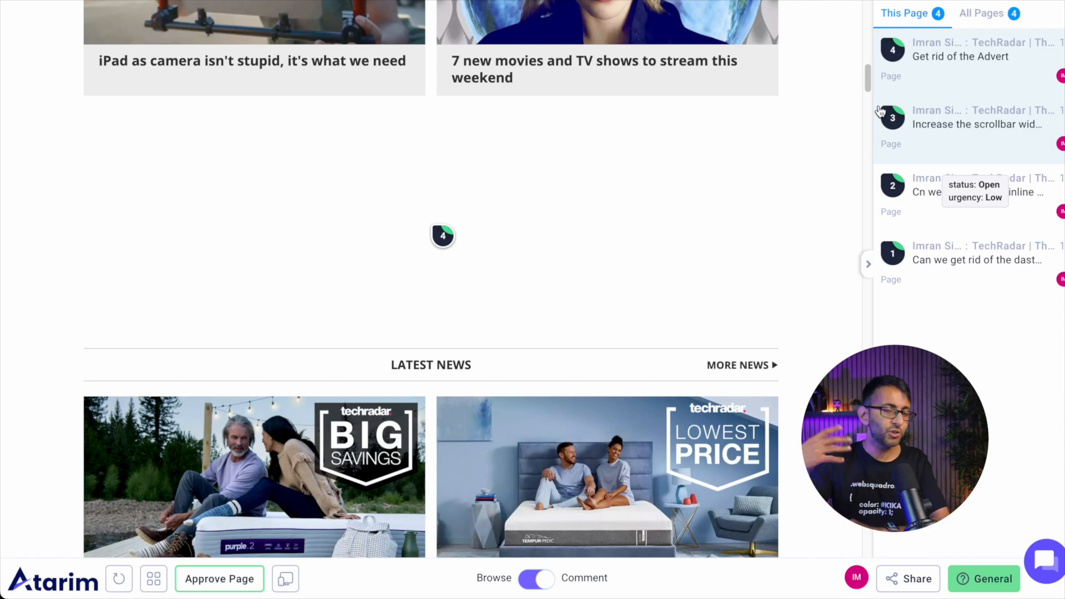
Create a Purple mattress story task reading "Can we try this with the text having the background grey colour, or increase padding along the bottom and right side.".
{"action": "left_click_drag", "start_coordinate": [869, 81], "coordinate": [868, 81]}
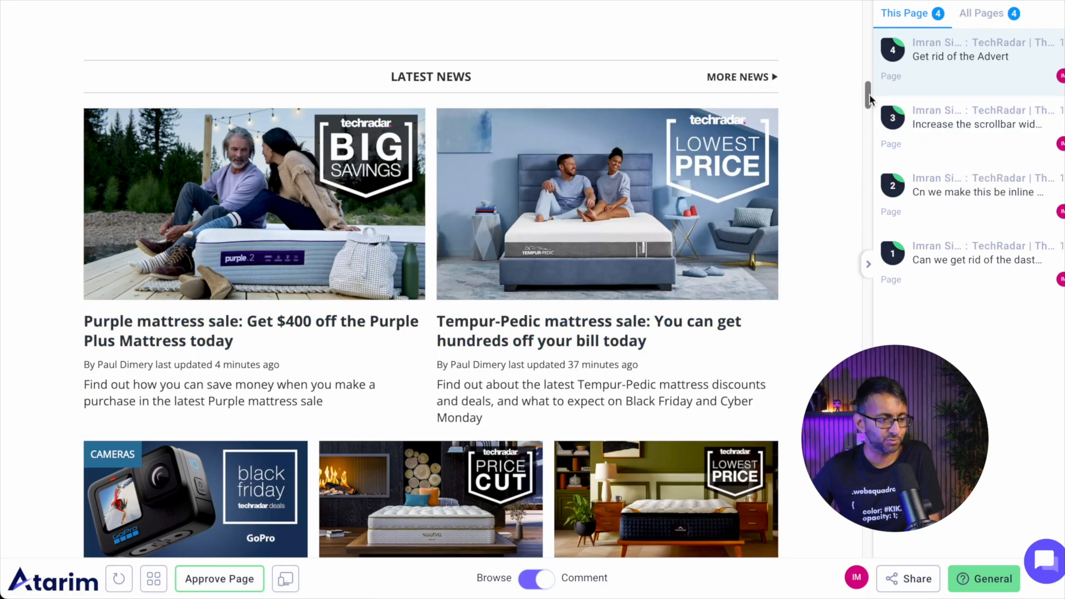
{"action": "scroll", "coordinate": [869, 100], "scroll_direction": "down", "scroll_amount": 1}
{"action": "left_click_drag", "start_coordinate": [869, 100], "coordinate": [869, 104]}
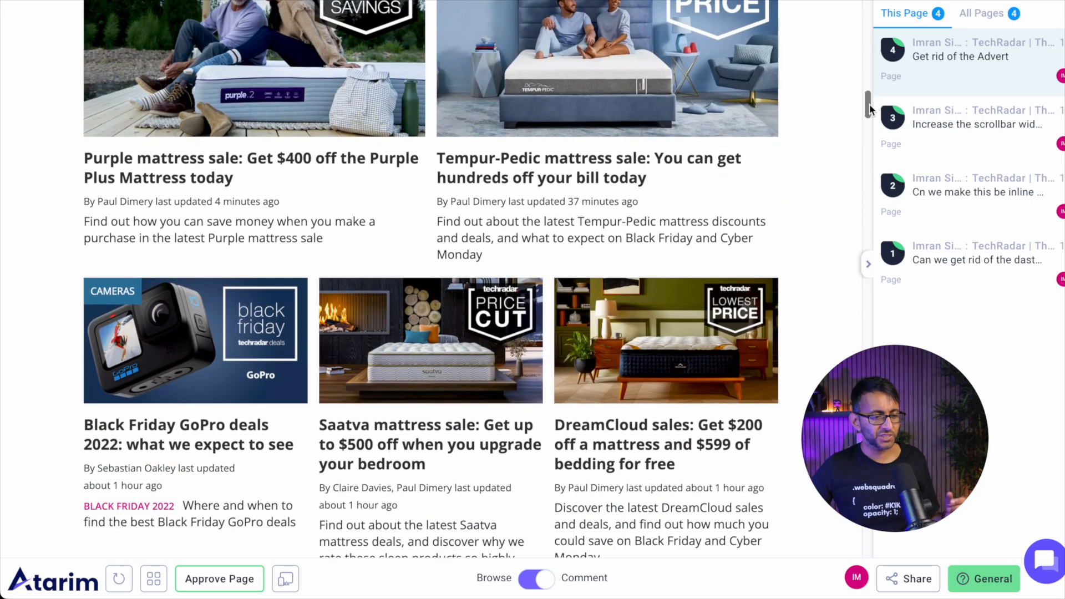
{"action": "left_click_drag", "start_coordinate": [869, 105], "coordinate": [874, 46]}
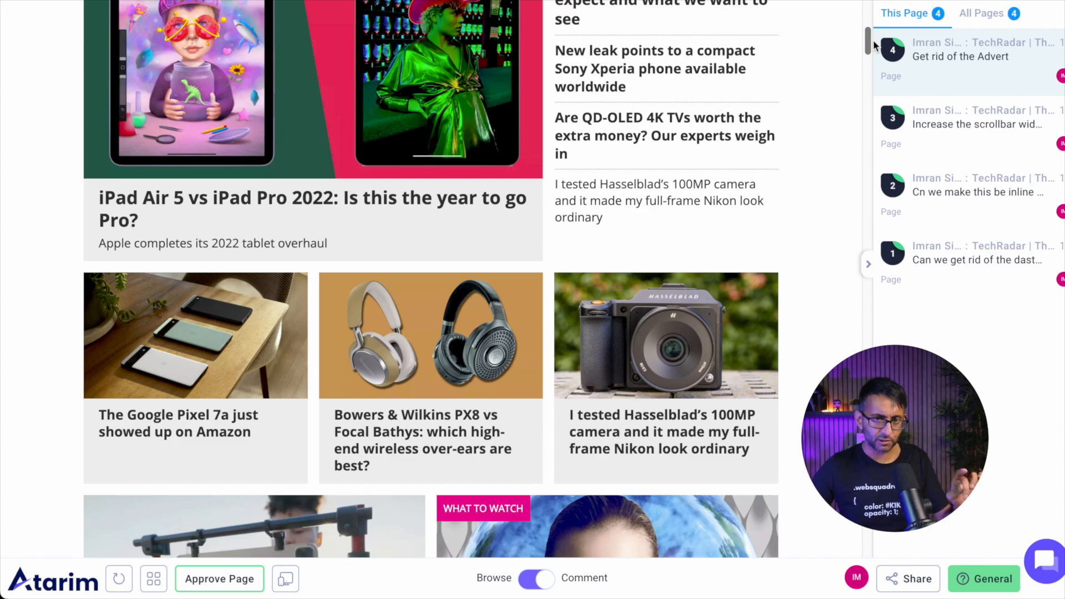
{"action": "left_click_drag", "start_coordinate": [875, 46], "coordinate": [874, 113]}
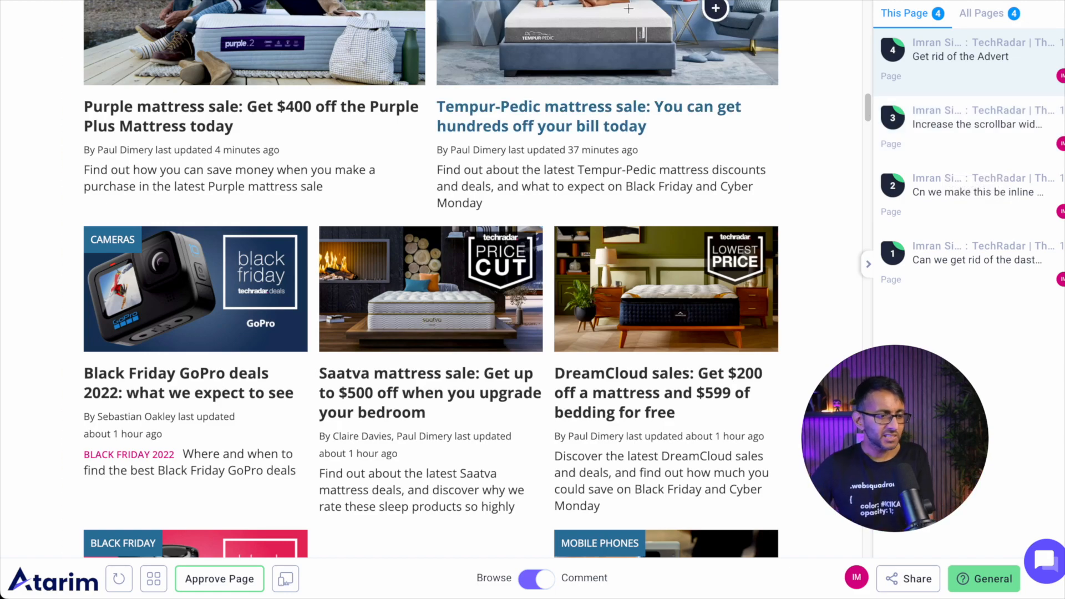
{"action": "left_click", "coordinate": [226, 210]}
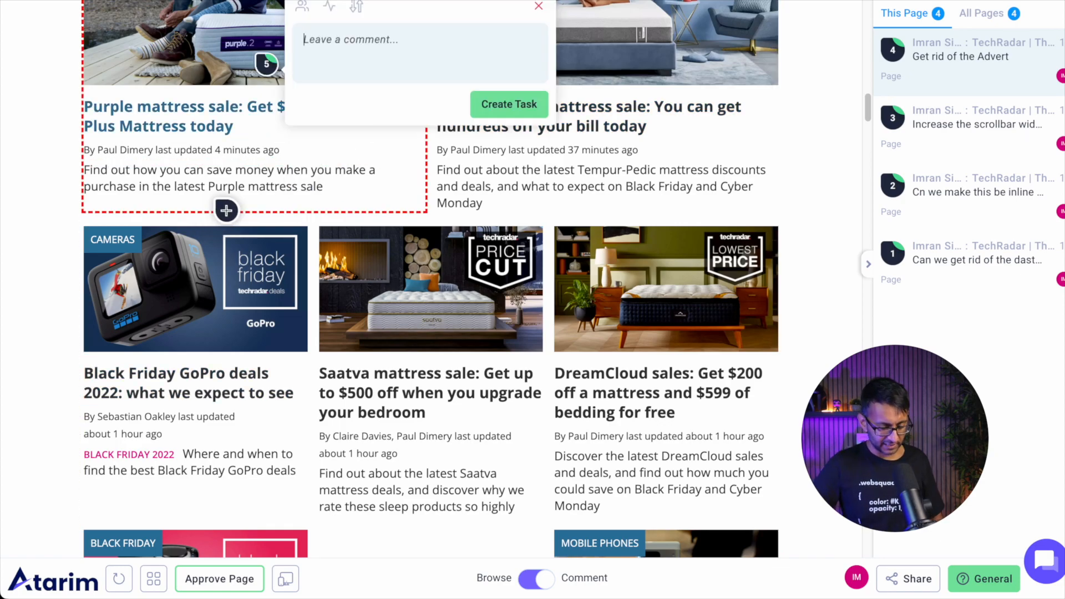
{"action": "type", "text": "Can we try this with the text having the background grey colour, or increase padding along the bottom and right side."}
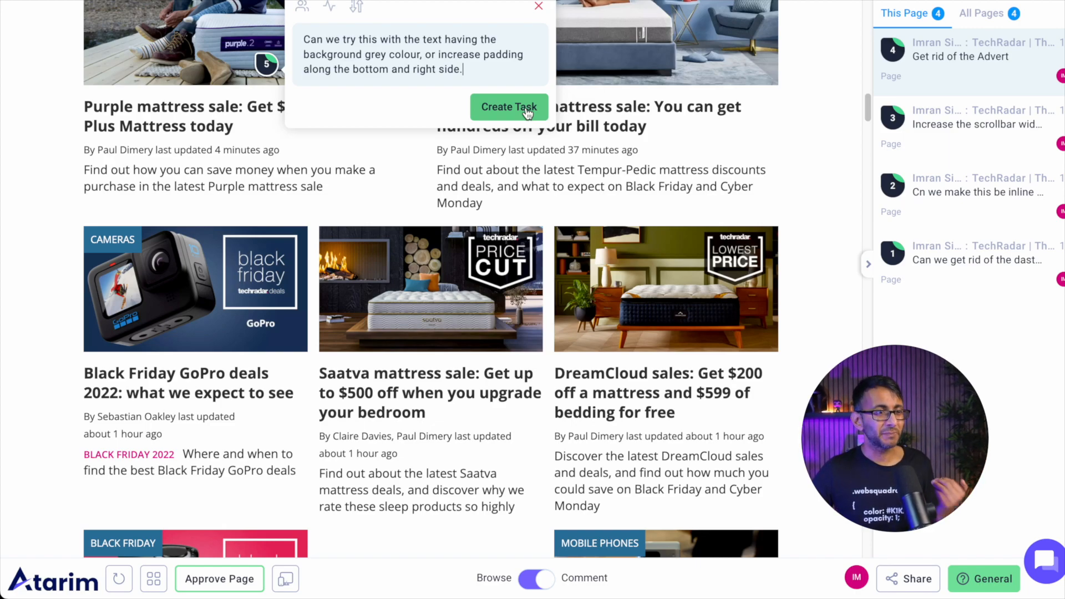
{"action": "left_click", "coordinate": [527, 114]}
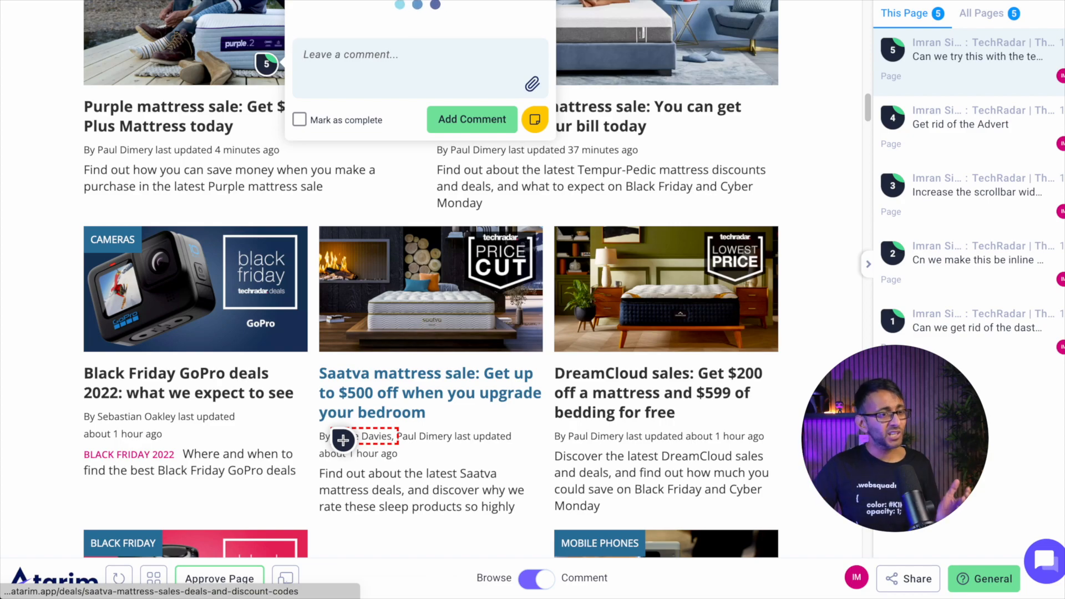
Create a task on the description of the AMD RDNA 3 news story reading "Add right padding of 30px".
{"action": "scroll", "coordinate": [344, 438], "scroll_direction": "down", "scroll_amount": 1}
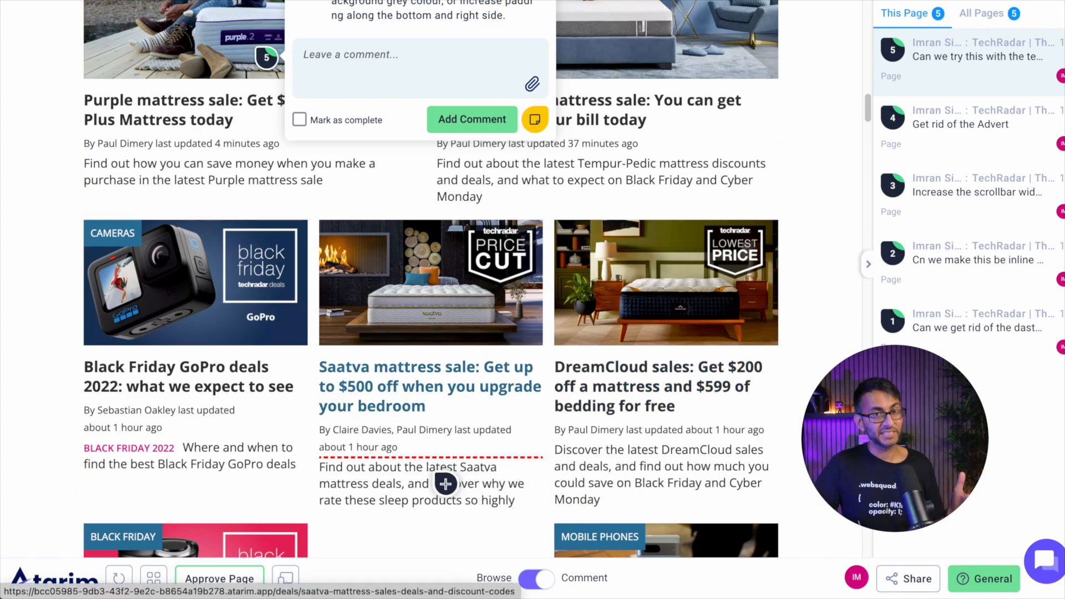
{"action": "scroll", "coordinate": [446, 484], "scroll_direction": "down", "scroll_amount": 10}
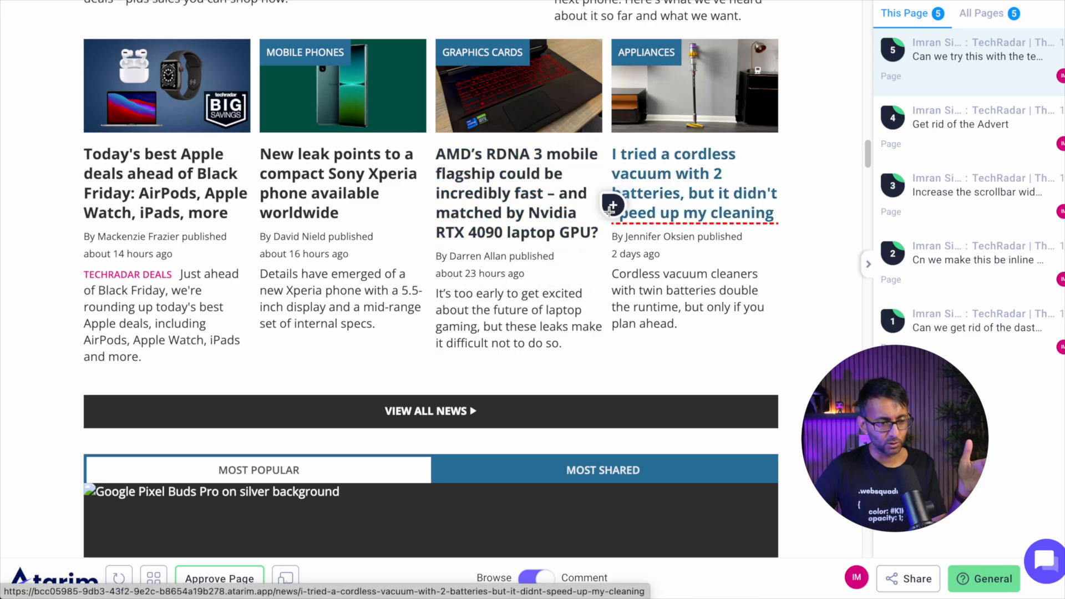
{"action": "left_click", "coordinate": [529, 328]}
{"action": "type", "text": "Add right padding of 30px"}
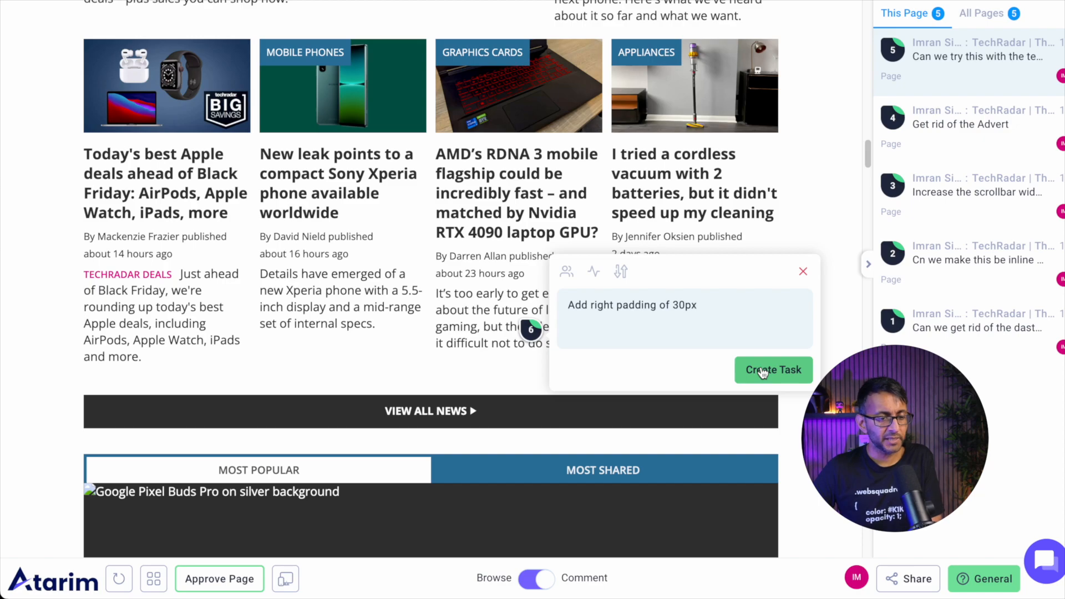
{"action": "left_click", "coordinate": [763, 371]}
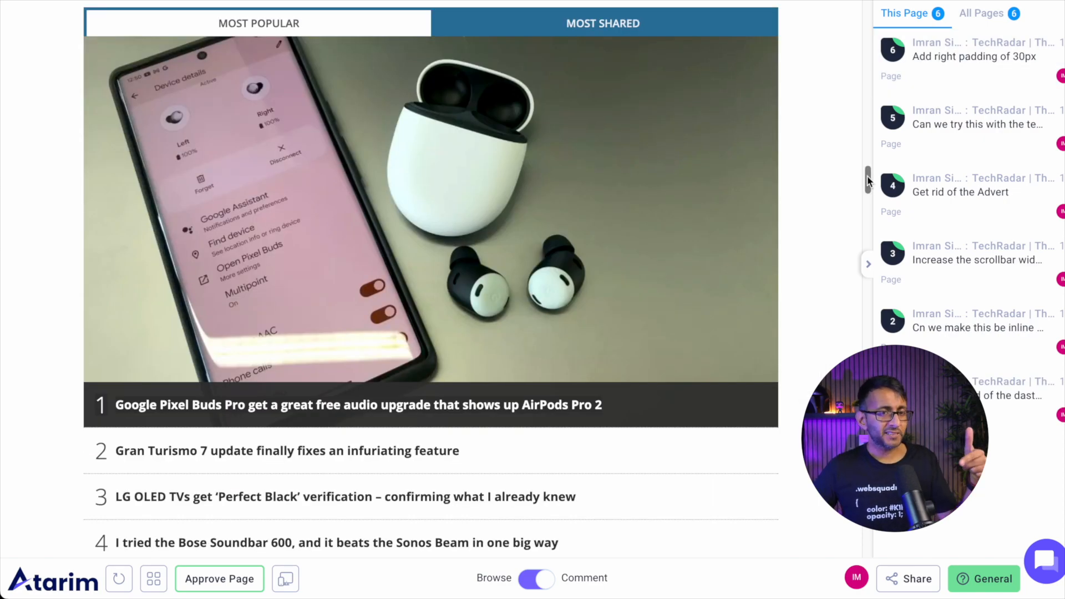
Create a Gran Turismo task: "Do we need to make clearer that this is linked to the post as some may assume that this changes the image above.".
{"action": "left_click_drag", "start_coordinate": [869, 181], "coordinate": [869, 185]}
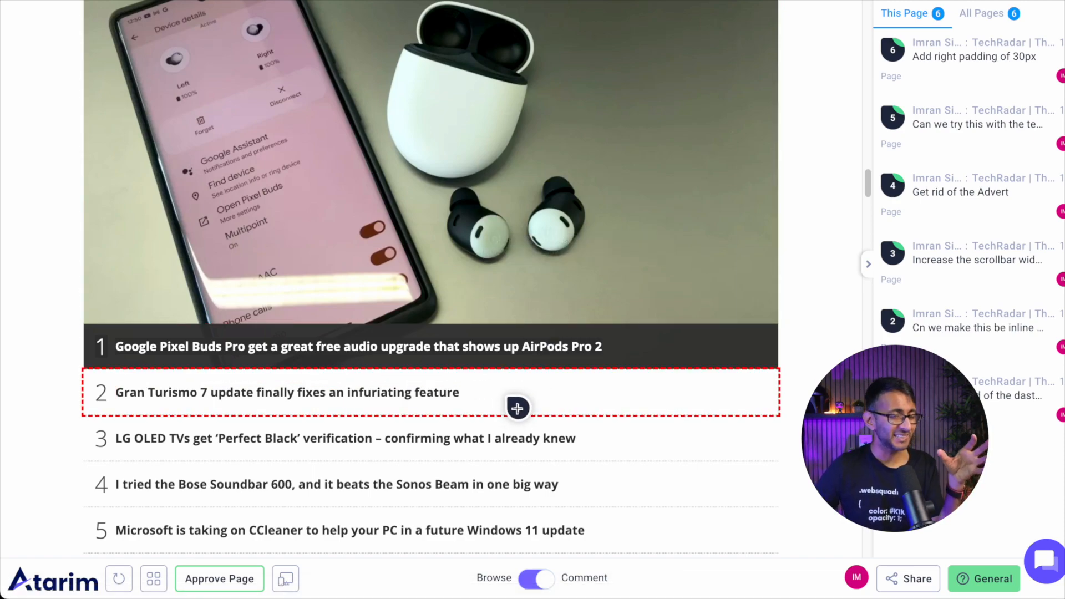
{"action": "left_click", "coordinate": [548, 404]}
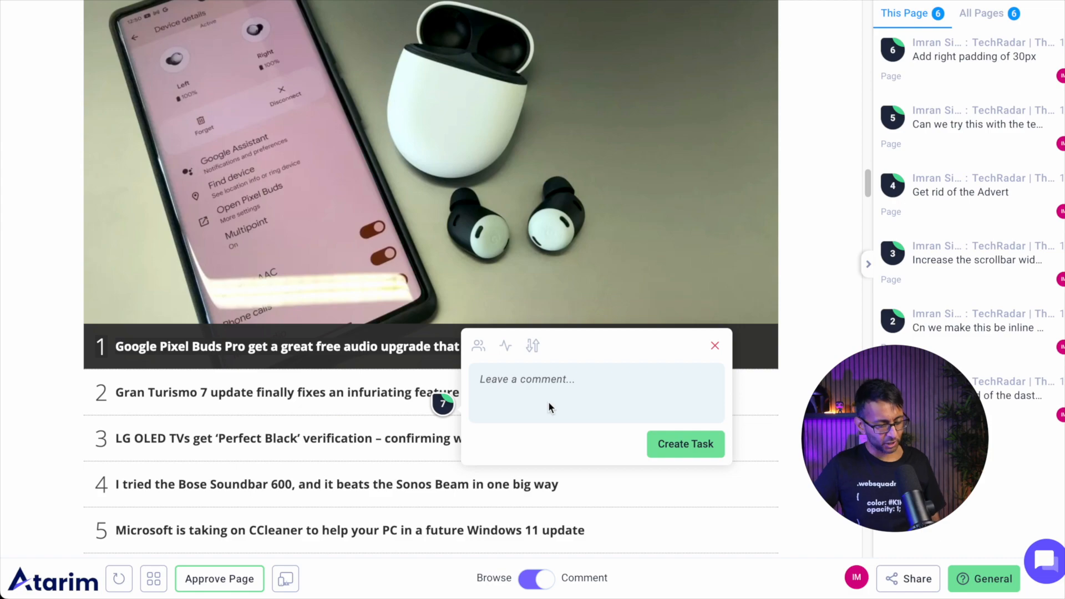
{"action": "type", "text": "Do we need to make clearer that this is linked to the post as some may  assume that this changes the image above."}
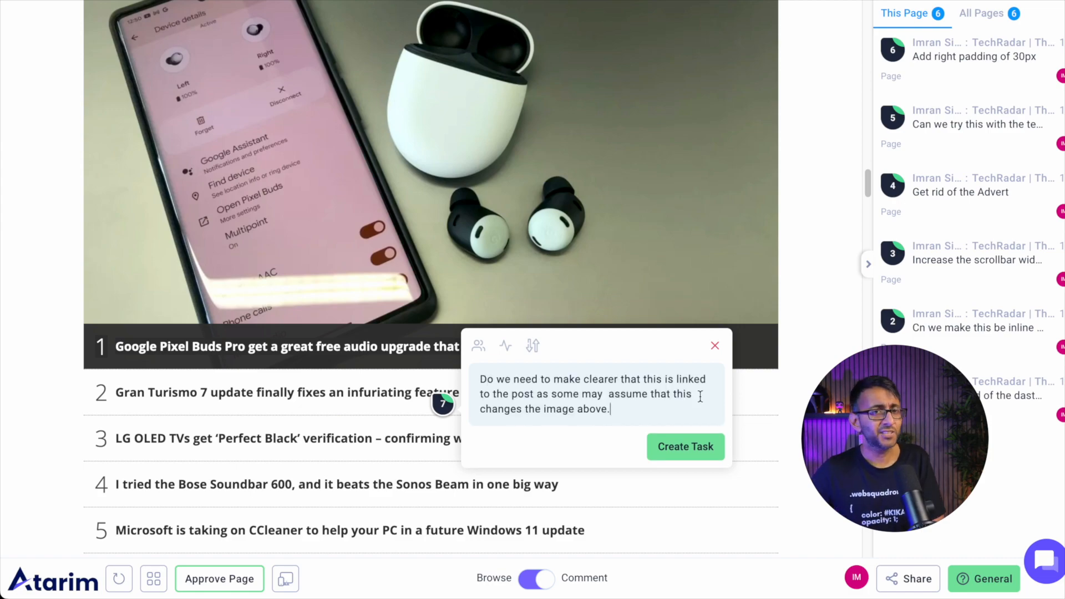
{"action": "left_click", "coordinate": [691, 451]}
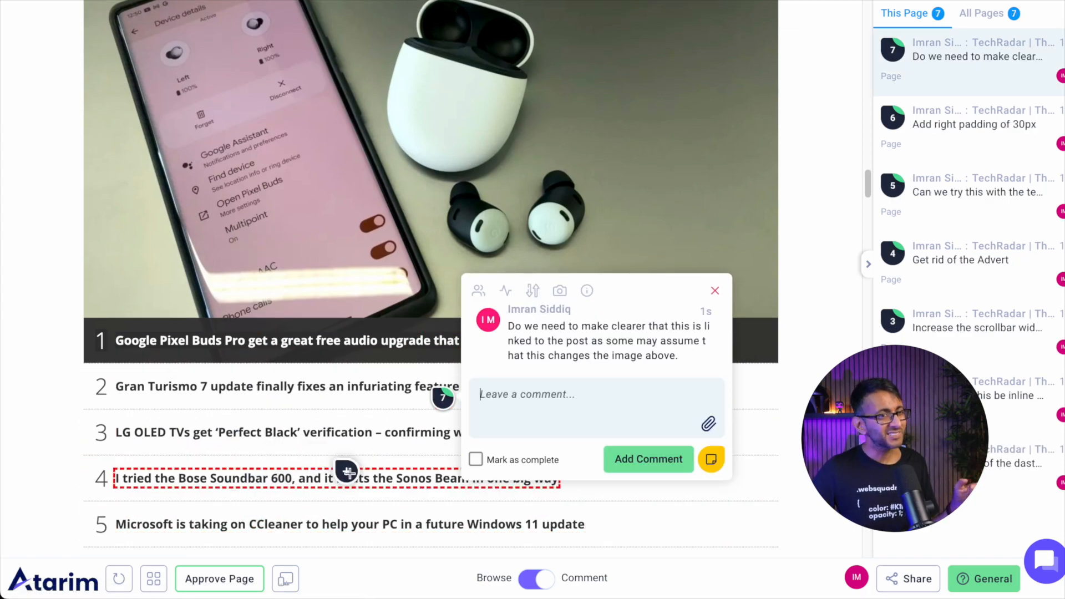
Create a task on the Samsung QN800B review reading "Make the column gap equal to the row above as this is too big." and close it.
{"action": "left_click_drag", "start_coordinate": [868, 183], "coordinate": [866, 276]}
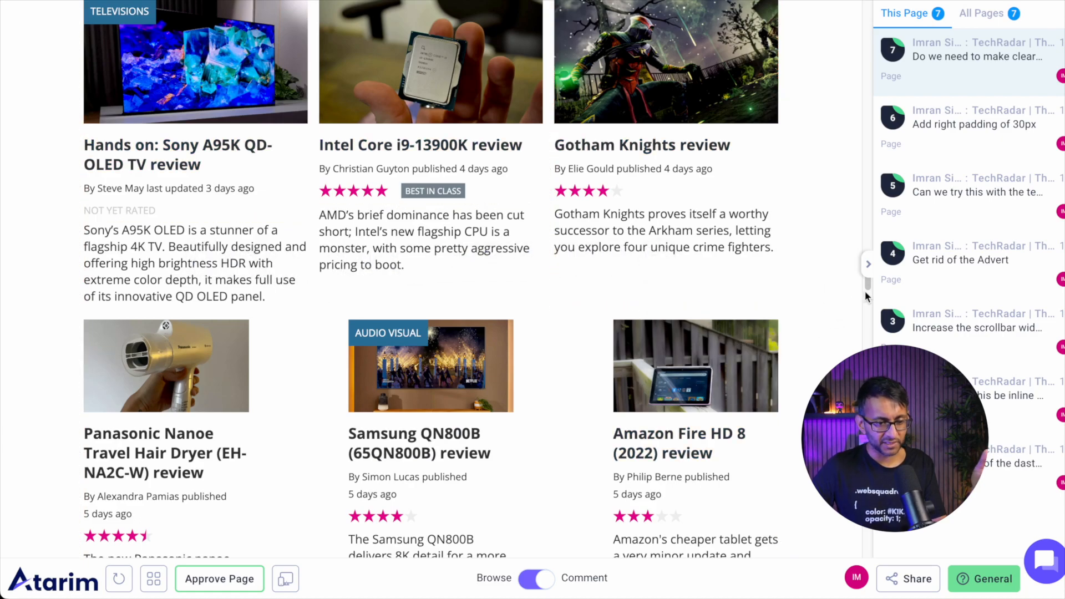
{"action": "left_click_drag", "start_coordinate": [869, 289], "coordinate": [869, 295]}
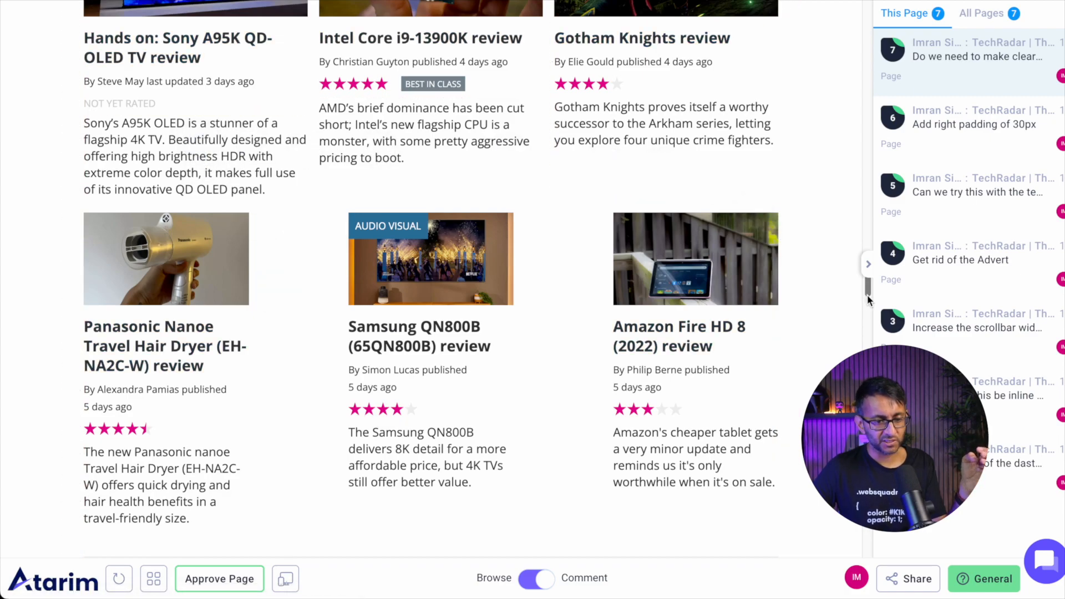
{"action": "scroll", "coordinate": [868, 286], "scroll_direction": "up", "scroll_amount": 3}
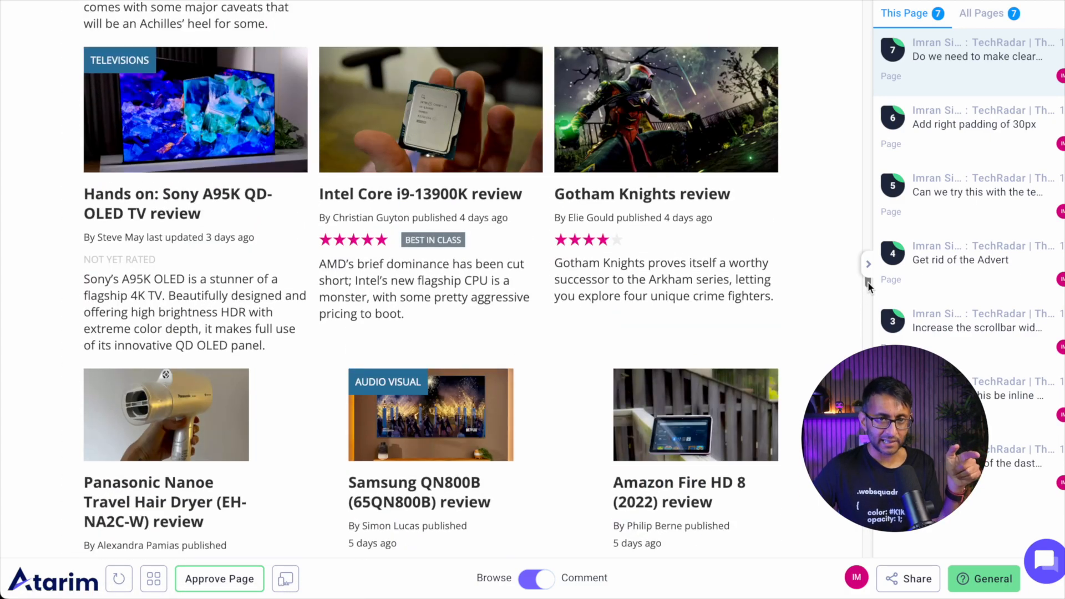
{"action": "scroll", "coordinate": [868, 286], "scroll_direction": "down", "scroll_amount": 4}
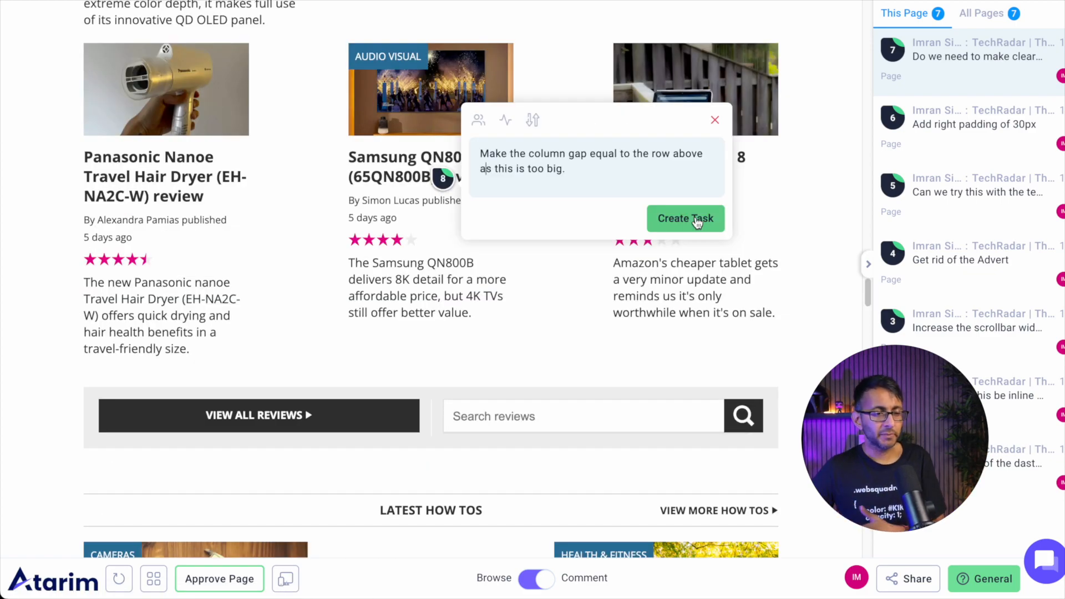
{"action": "left_click", "coordinate": [696, 222]}
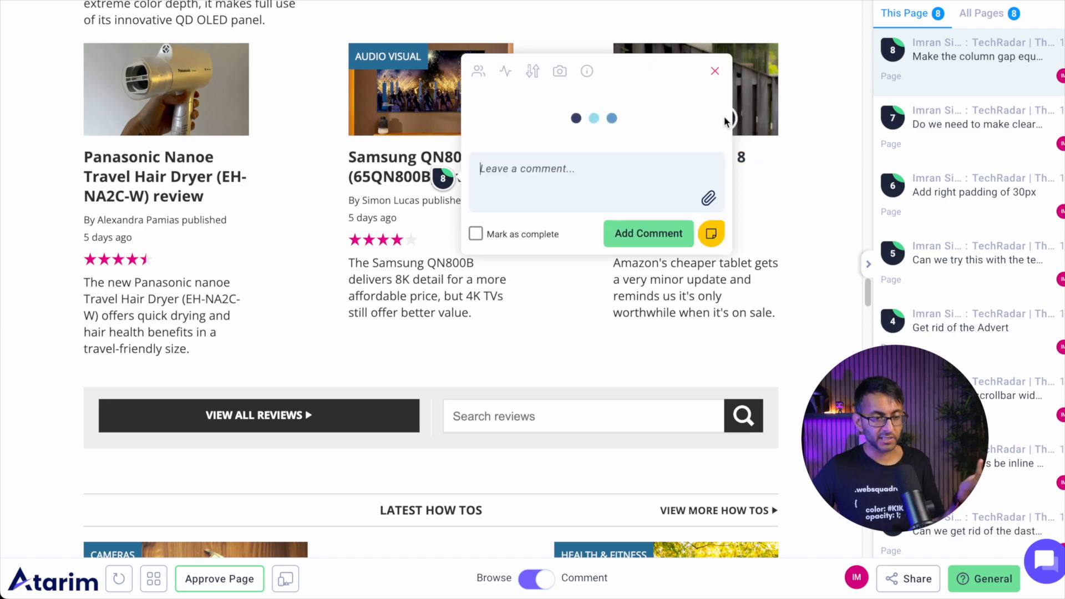
{"action": "left_click", "coordinate": [715, 69]}
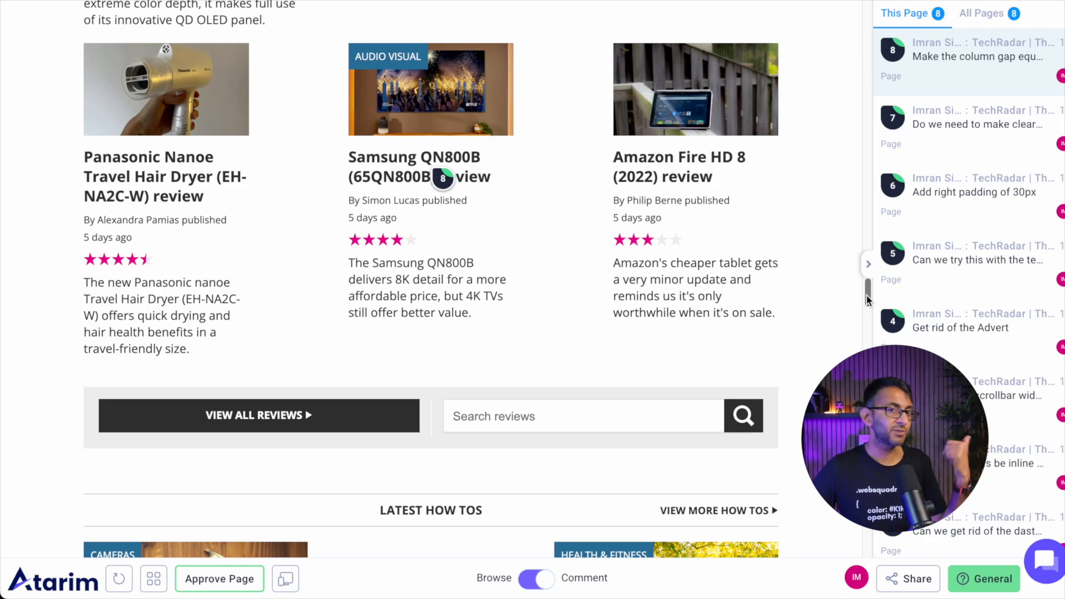
Examine the rest of the homepage from the how-to and TechRadar Pro stories down to the Meet the Team section and footer.
{"action": "left_click_drag", "start_coordinate": [867, 296], "coordinate": [864, 314]}
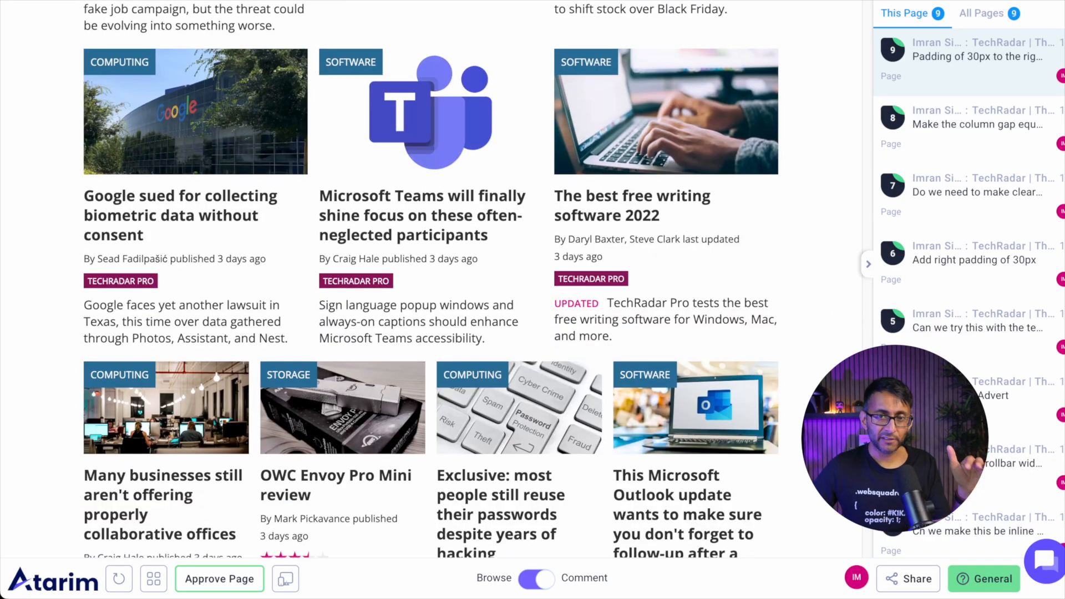
{"action": "scroll", "coordinate": [431, 288], "scroll_direction": "down", "scroll_amount": 4}
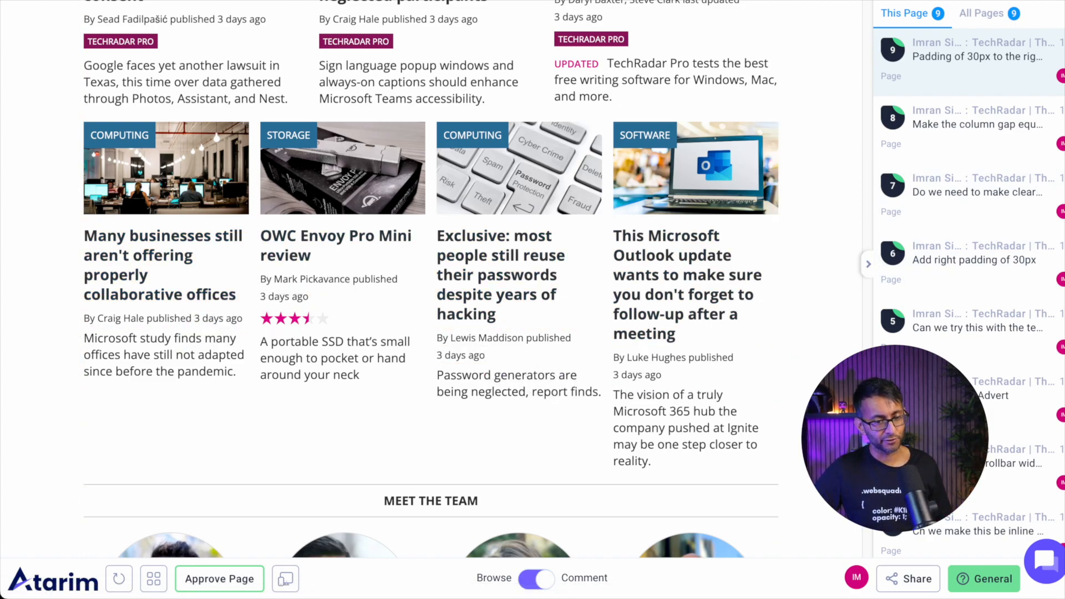
{"action": "scroll", "coordinate": [869, 532], "scroll_direction": "down", "scroll_amount": 6}
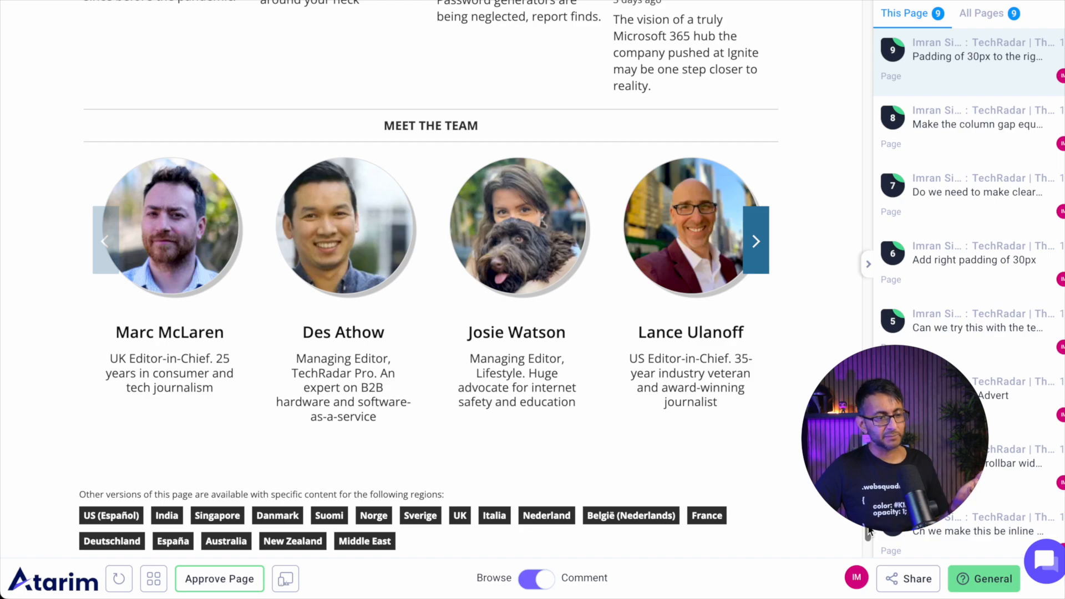
{"action": "scroll", "coordinate": [869, 533], "scroll_direction": "down", "scroll_amount": 2}
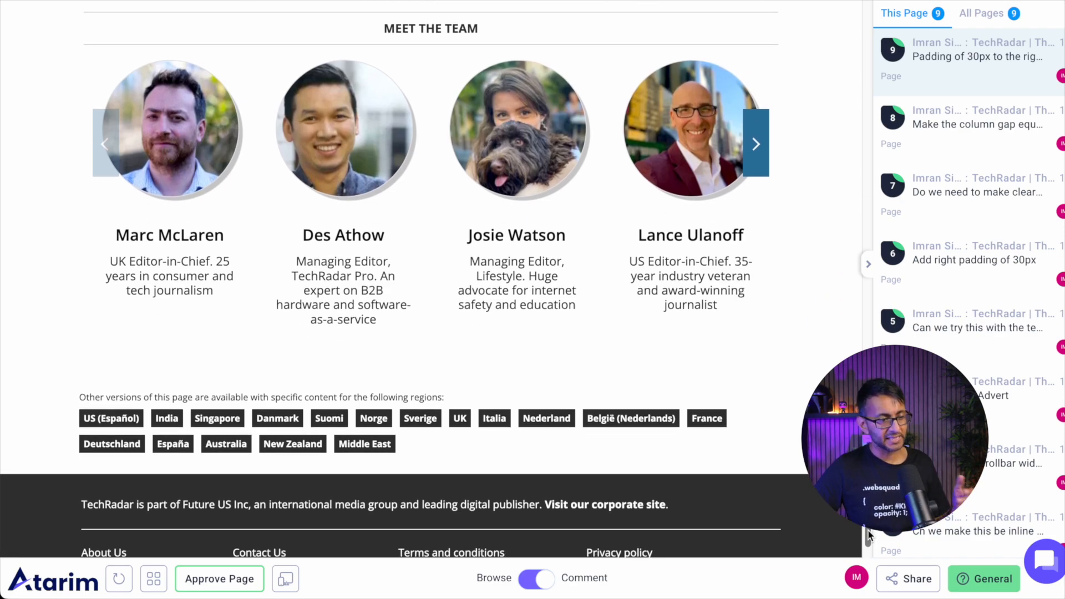
Return to the start of the homepage and switch its preview to the mobile layout.
{"action": "left_click_drag", "start_coordinate": [868, 535], "coordinate": [869, 2]}
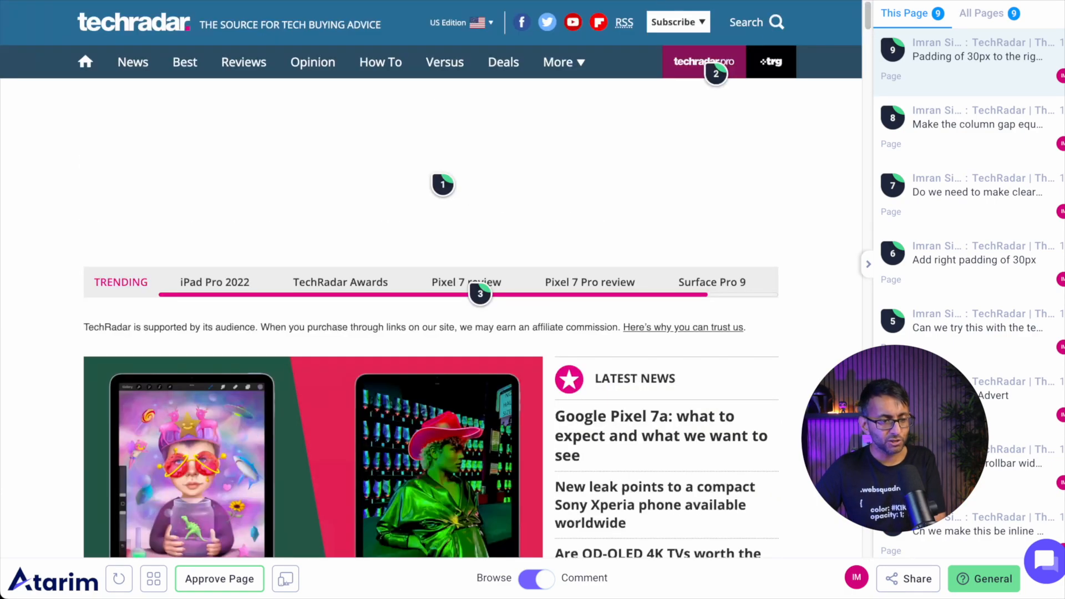
{"action": "left_click", "coordinate": [285, 579]}
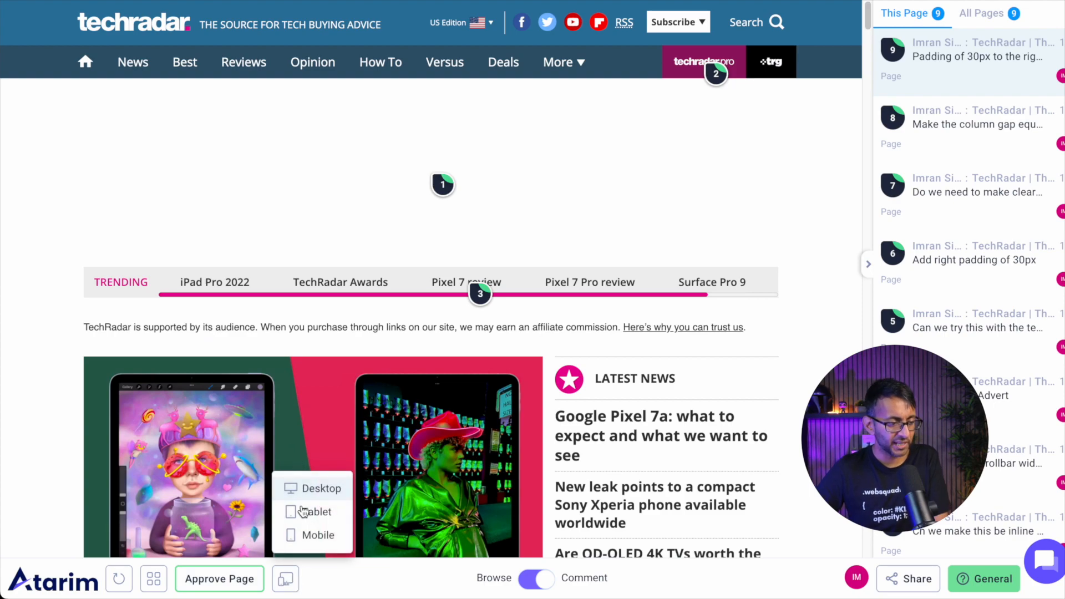
{"action": "left_click", "coordinate": [317, 535]}
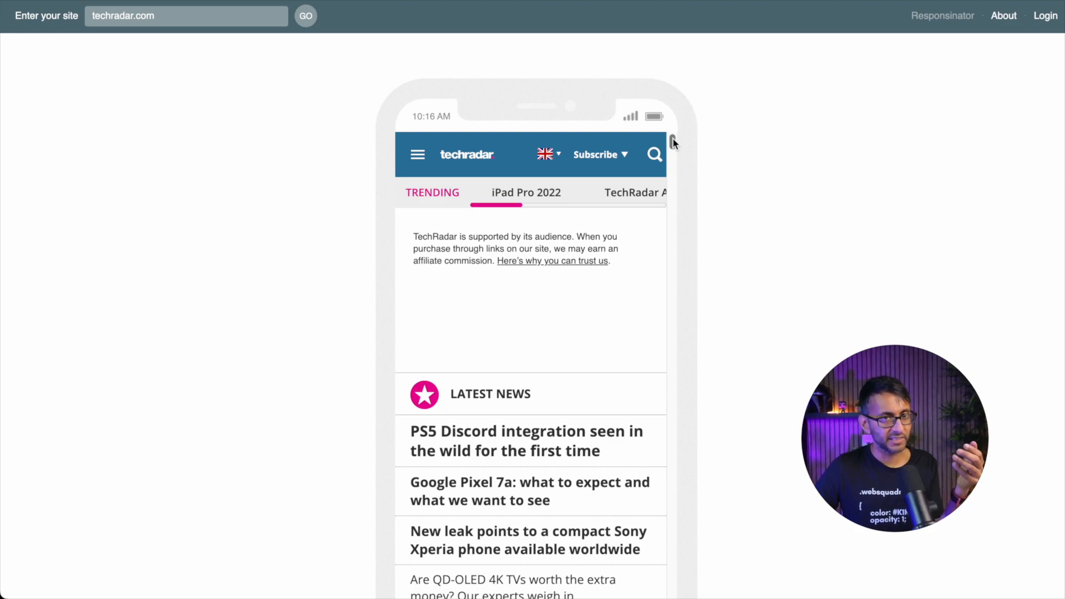
Check the mobile homepage in Responsinator, and create an Atarim task on the empty advert area reading "Address the Advert loading lag... or even better - GET RIF OF THEM!".
{"action": "left_click_drag", "start_coordinate": [673, 142], "coordinate": [675, 143]}
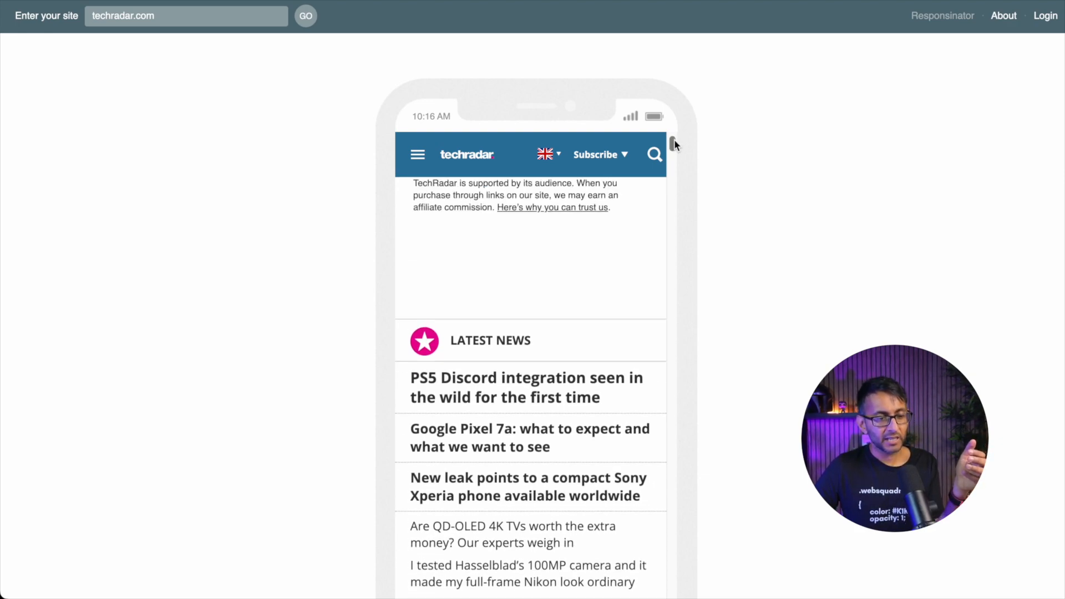
{"action": "left_click_drag", "start_coordinate": [675, 142], "coordinate": [687, 167]}
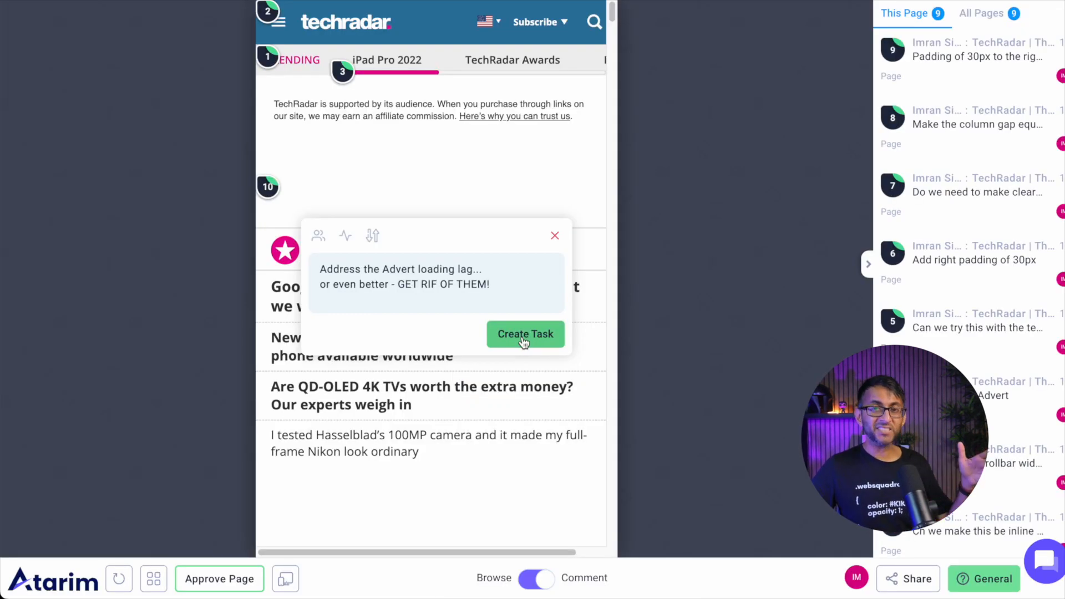
{"action": "left_click", "coordinate": [523, 336]}
Examine the mobile homepage layout from the news stories through the guides down to the Meet the Team section.
{"action": "left_click_drag", "start_coordinate": [612, 11], "coordinate": [619, 136]}
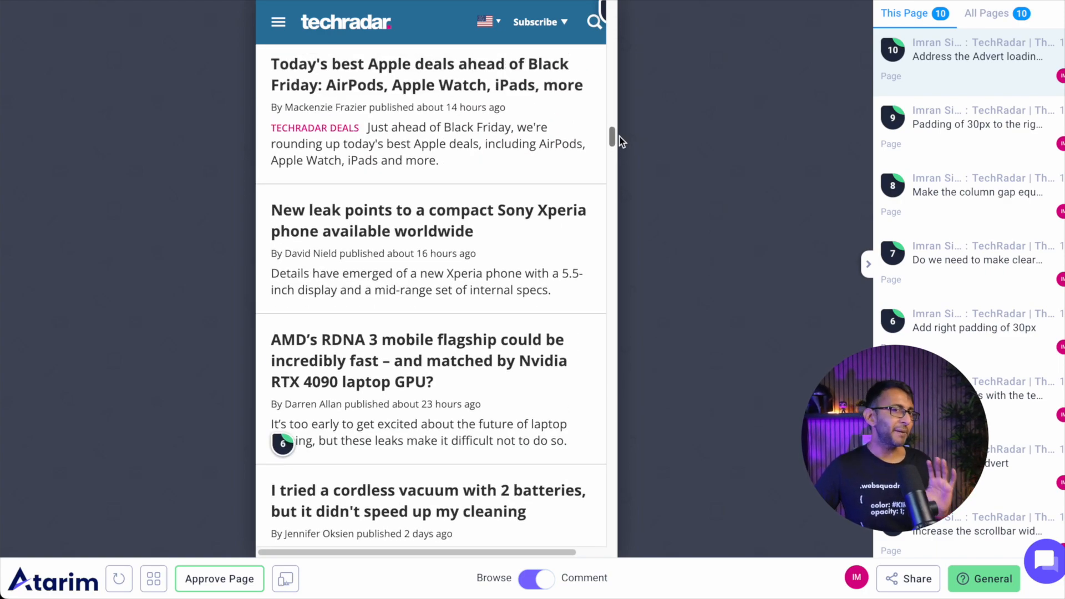
{"action": "left_click_drag", "start_coordinate": [619, 136], "coordinate": [620, 52]}
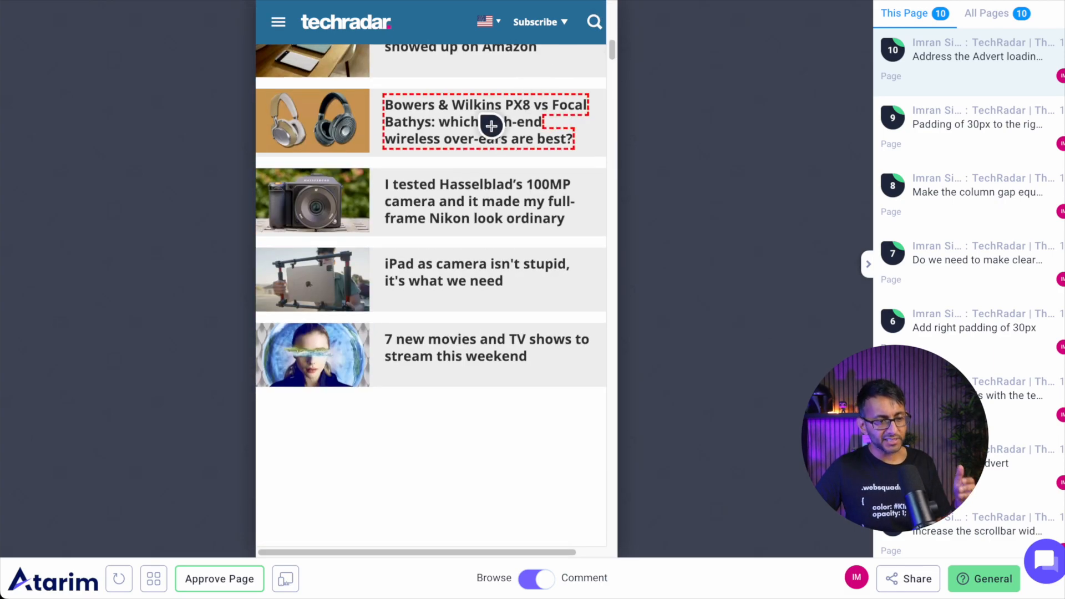
{"action": "scroll", "coordinate": [492, 124], "scroll_direction": "down", "scroll_amount": 5}
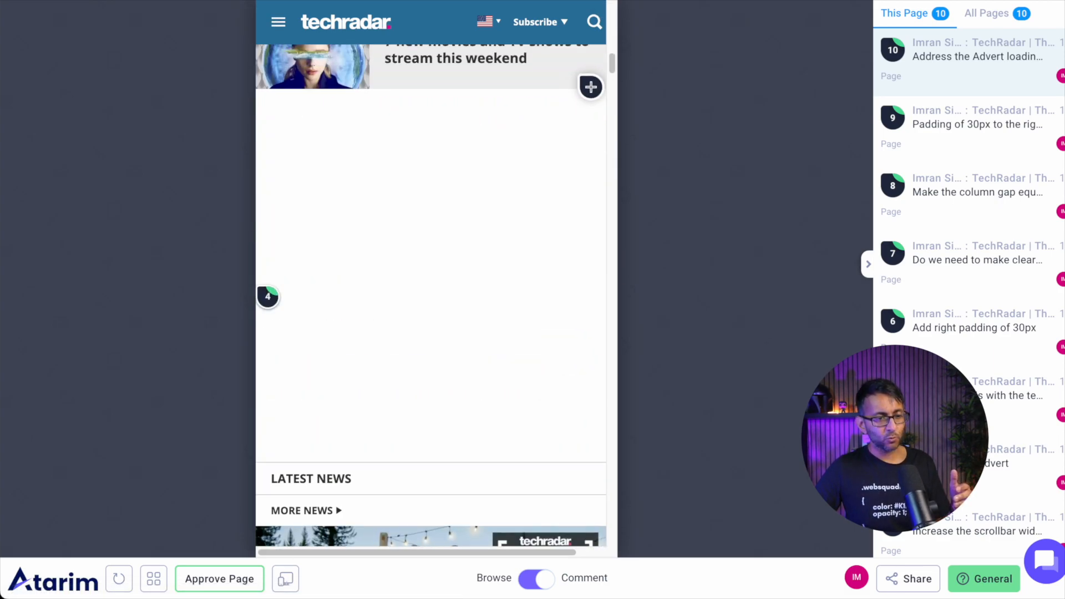
{"action": "left_click_drag", "start_coordinate": [613, 70], "coordinate": [621, 316]}
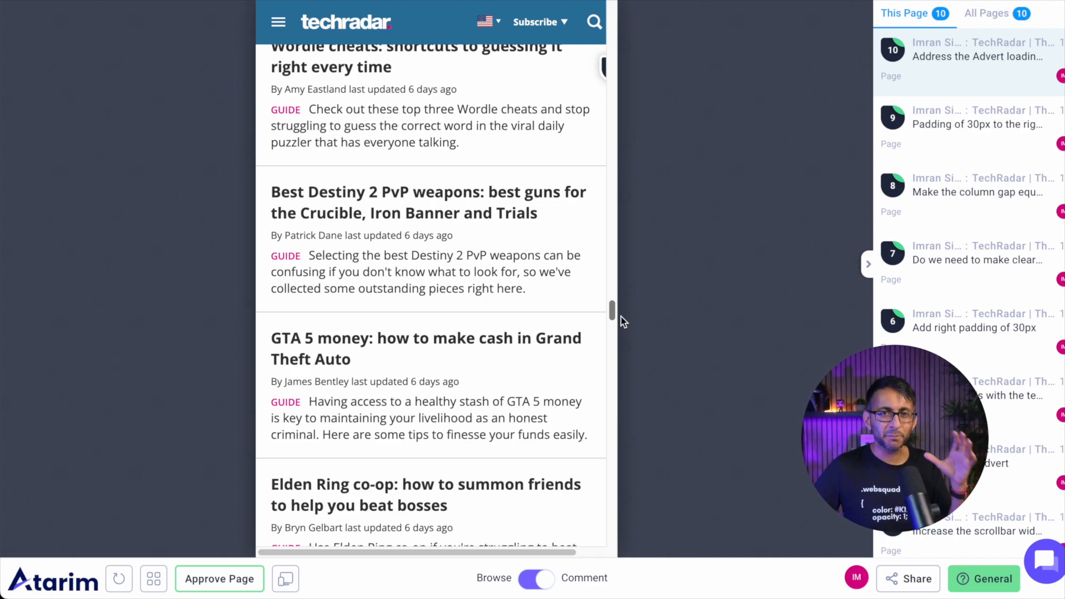
{"action": "left_click_drag", "start_coordinate": [613, 316], "coordinate": [609, 511]}
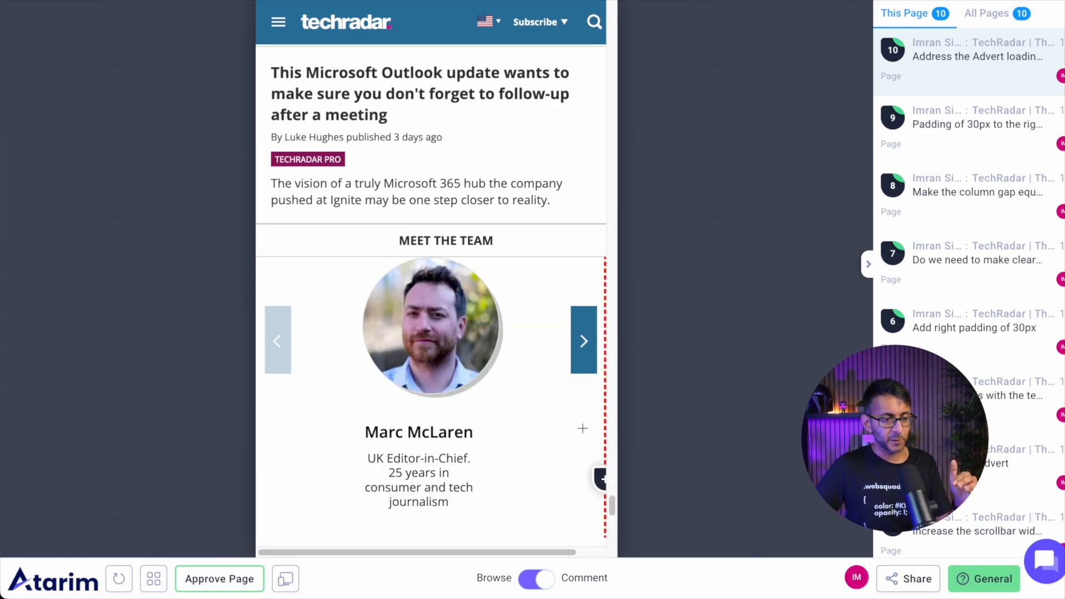
Create two Meet the Team tasks reading "Add top padding to the Section for the Teams of at least 50px" and "Centre the 'MEET THE TEAM'".
{"action": "left_click_drag", "start_coordinate": [613, 514], "coordinate": [612, 513]}
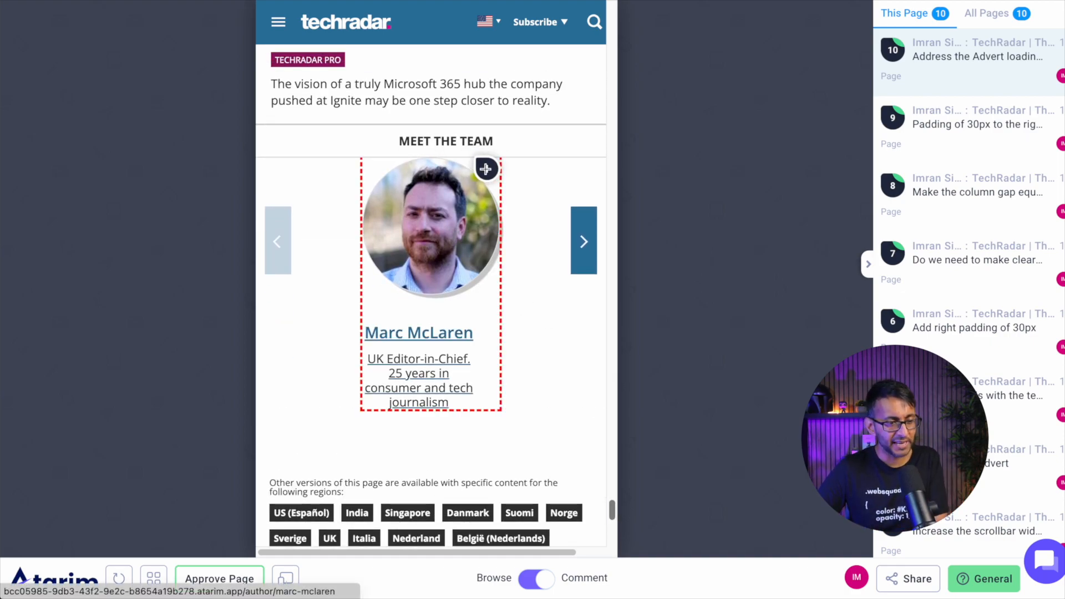
{"action": "left_click", "coordinate": [494, 175]}
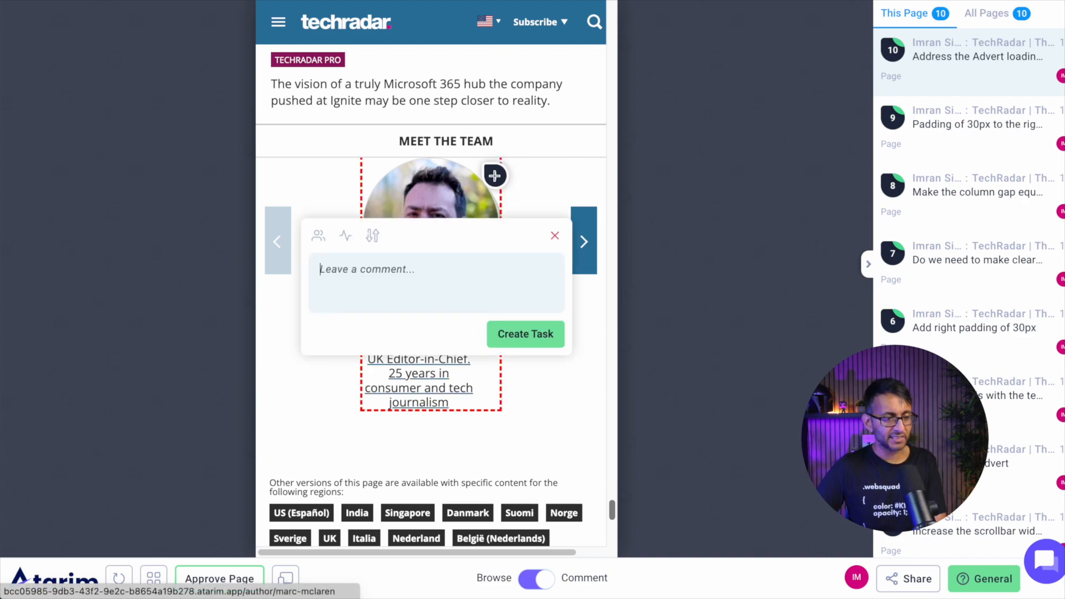
{"action": "type", "text": "Ad"}
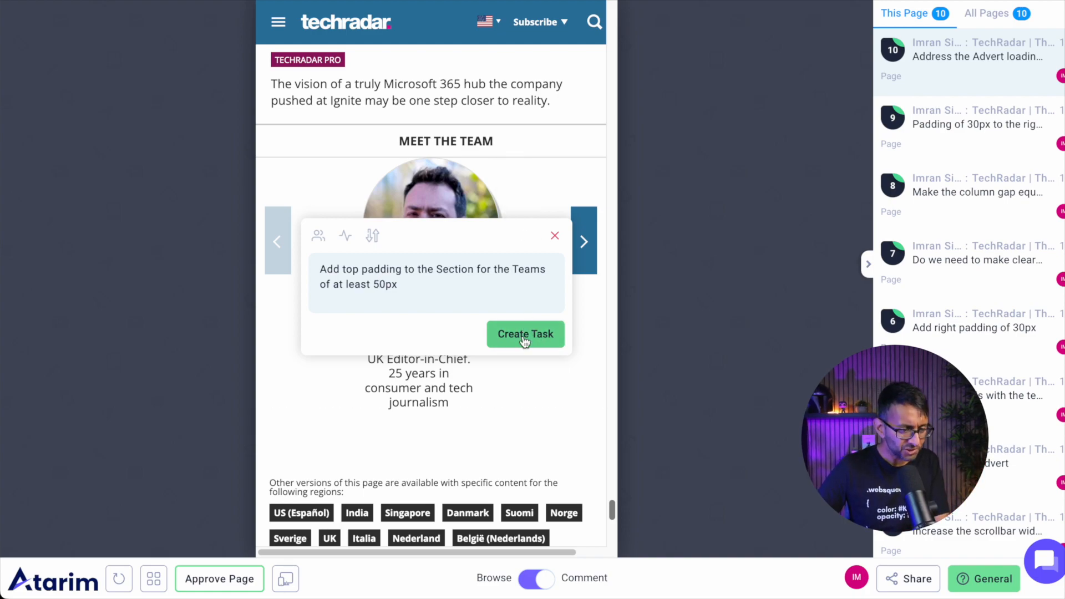
{"action": "left_click", "coordinate": [527, 334]}
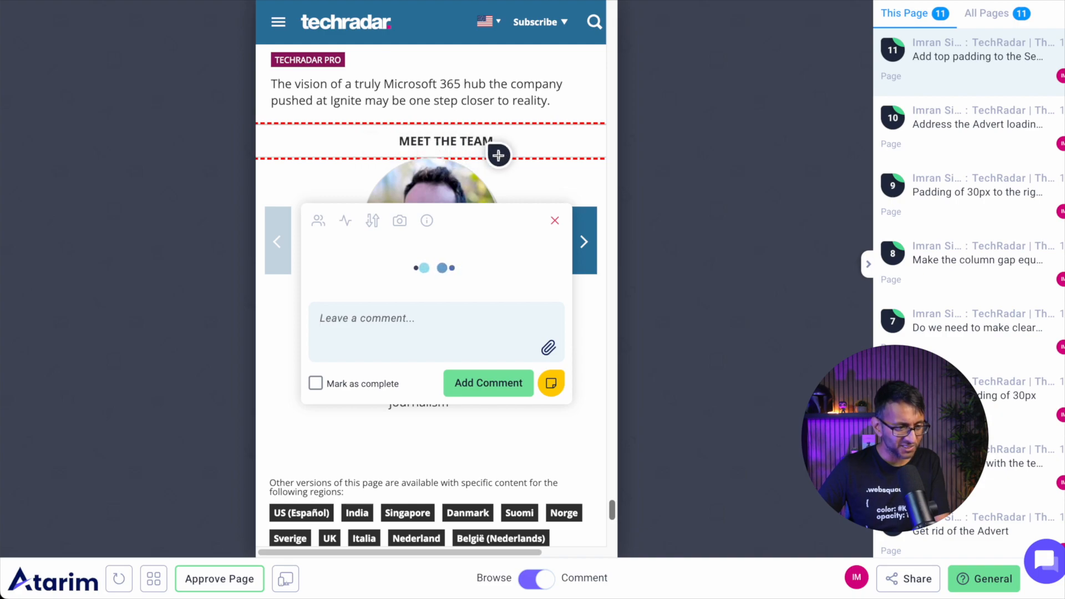
{"action": "left_click", "coordinate": [552, 235]}
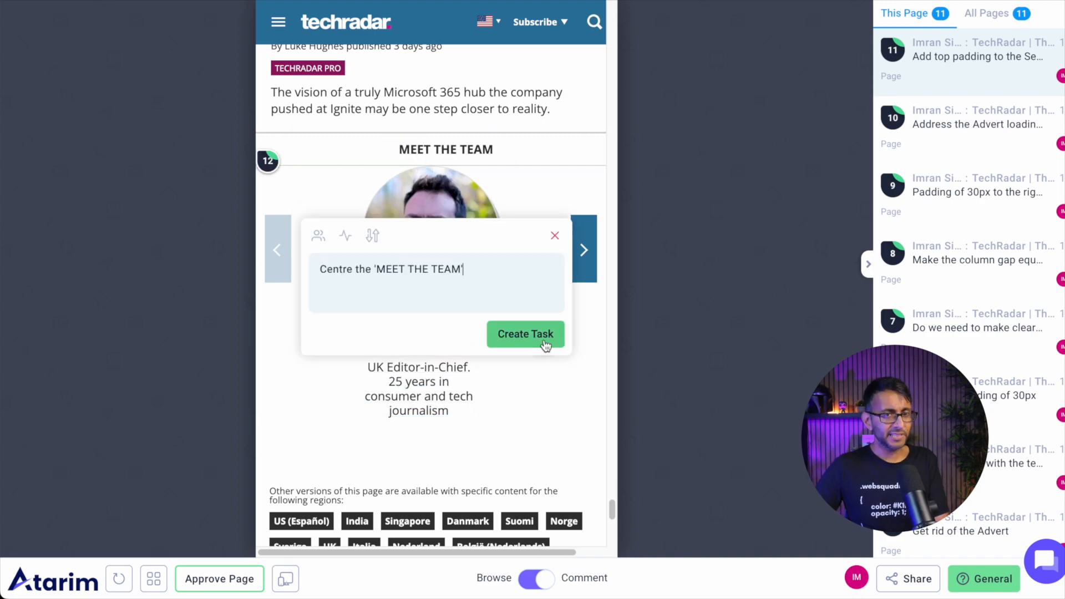
{"action": "left_click", "coordinate": [544, 342]}
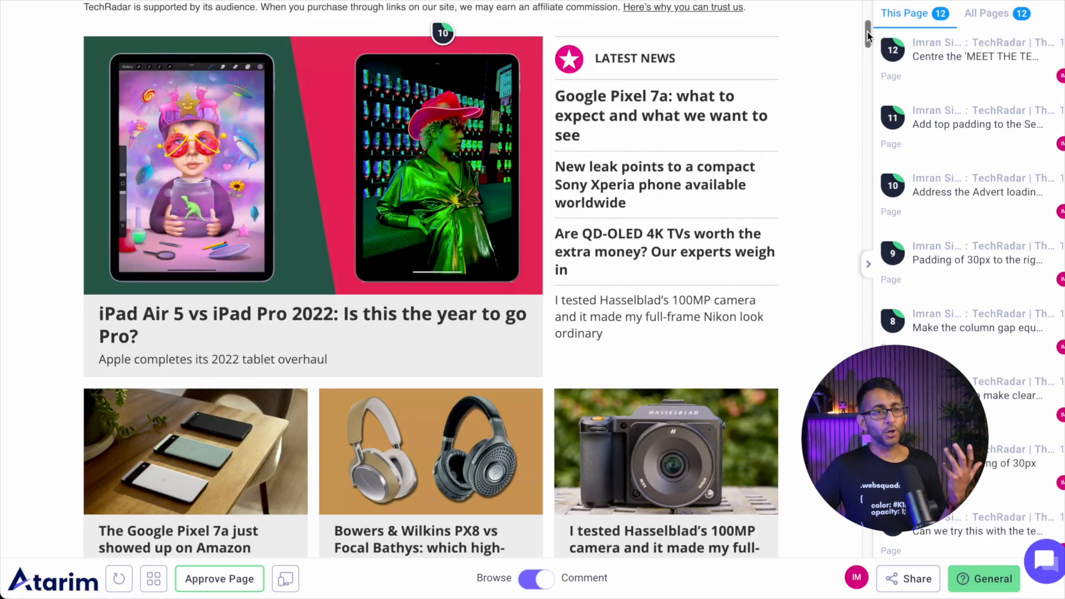